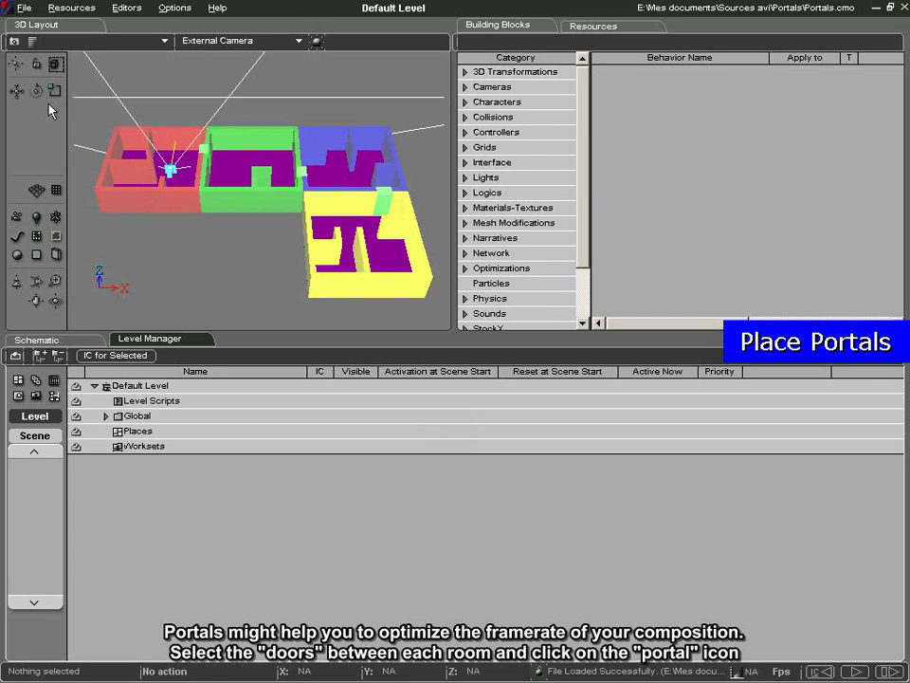
Create portals at the red/green, green/blue and blue/yellow doors
{"action": "left_click", "coordinate": [17, 65]}
{"action": "left_click", "coordinate": [203, 152]}
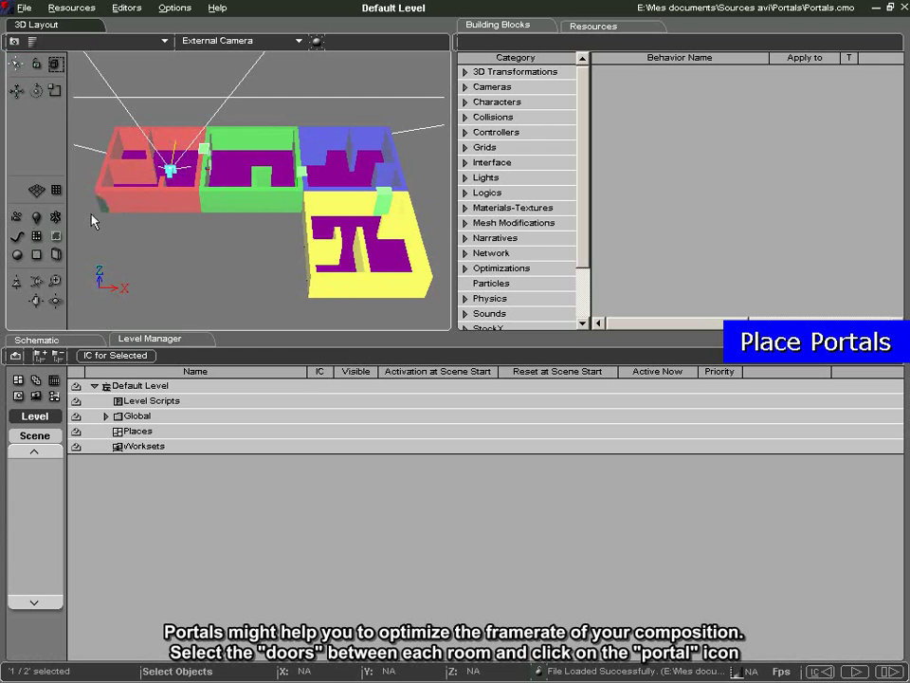
{"action": "left_click", "coordinate": [55, 256]}
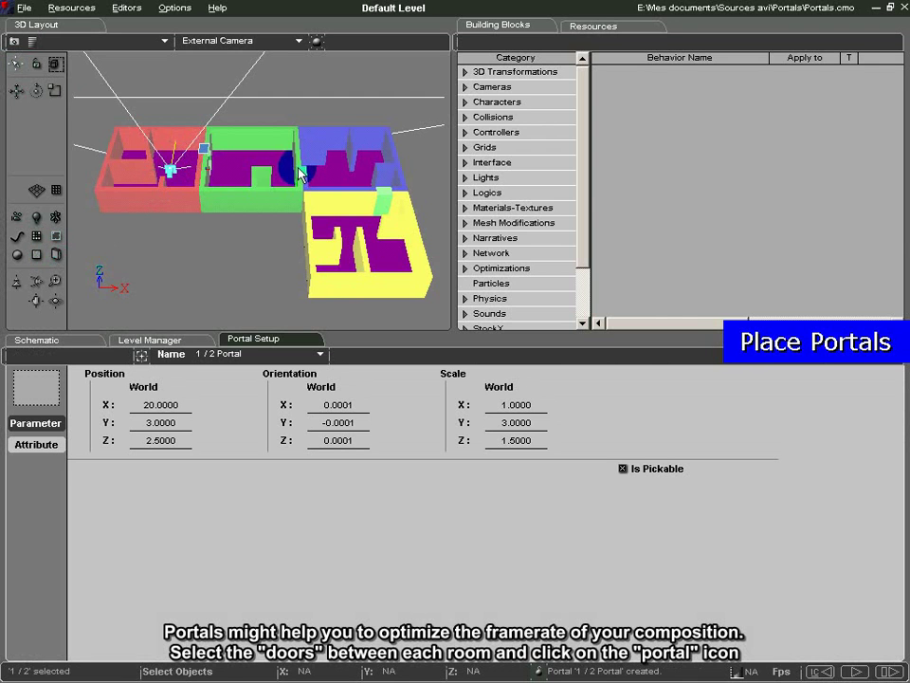
{"action": "left_click", "coordinate": [301, 172]}
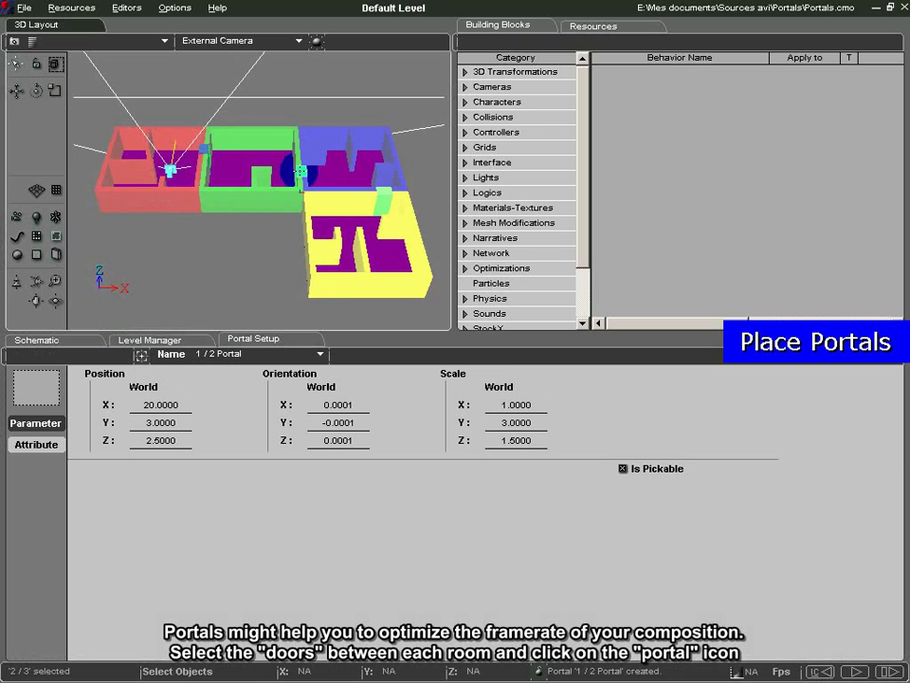
{"action": "left_click", "coordinate": [57, 256]}
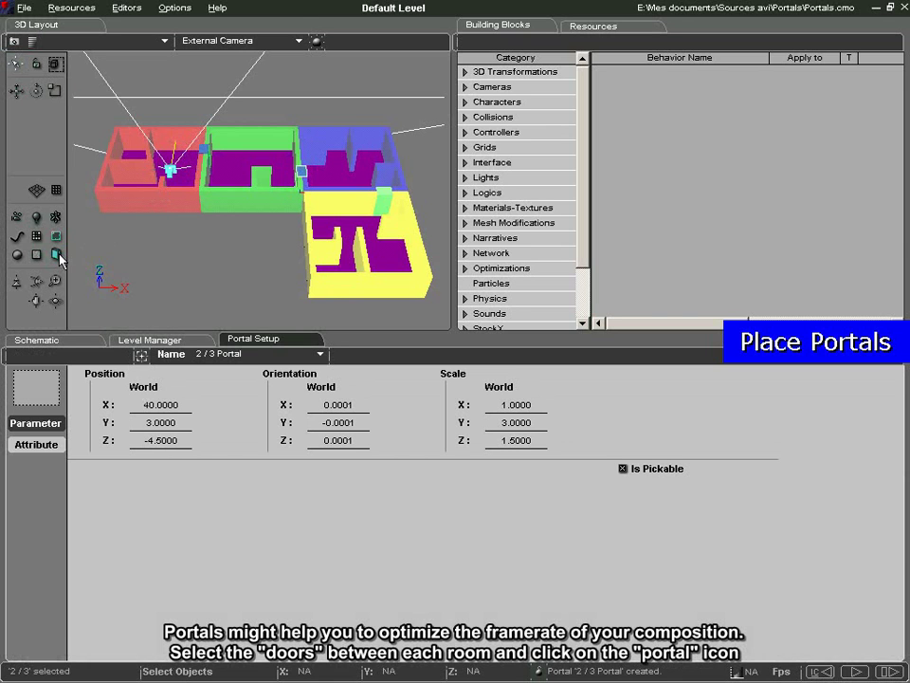
{"action": "left_click", "coordinate": [385, 196]}
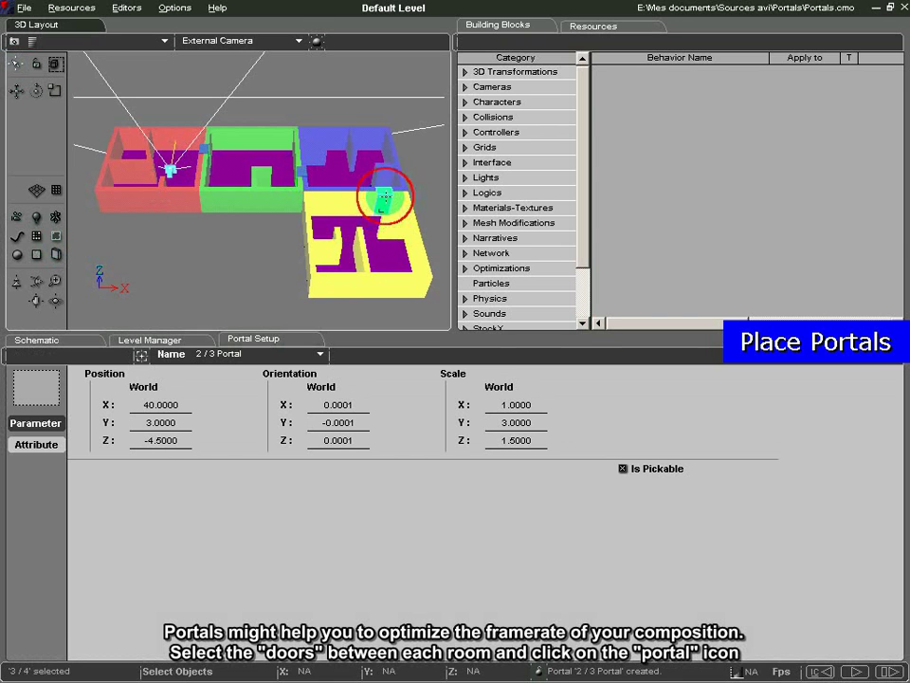
{"action": "left_click", "coordinate": [58, 256]}
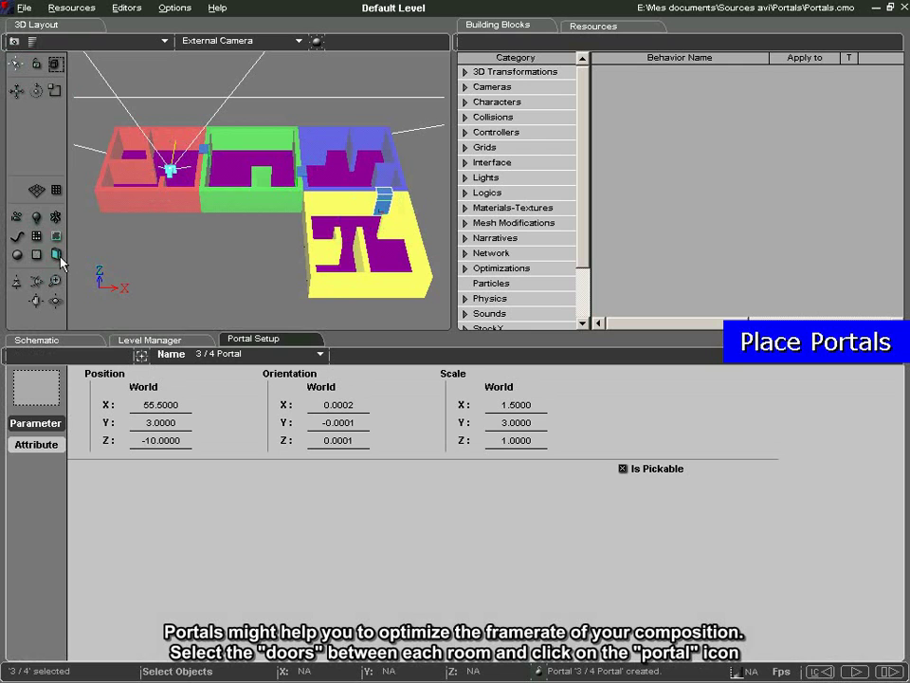
Under Global > 3D Objects in the Level Manager, hide the 1 / 2 and 3 / 4 door objects
{"action": "left_click", "coordinate": [180, 339]}
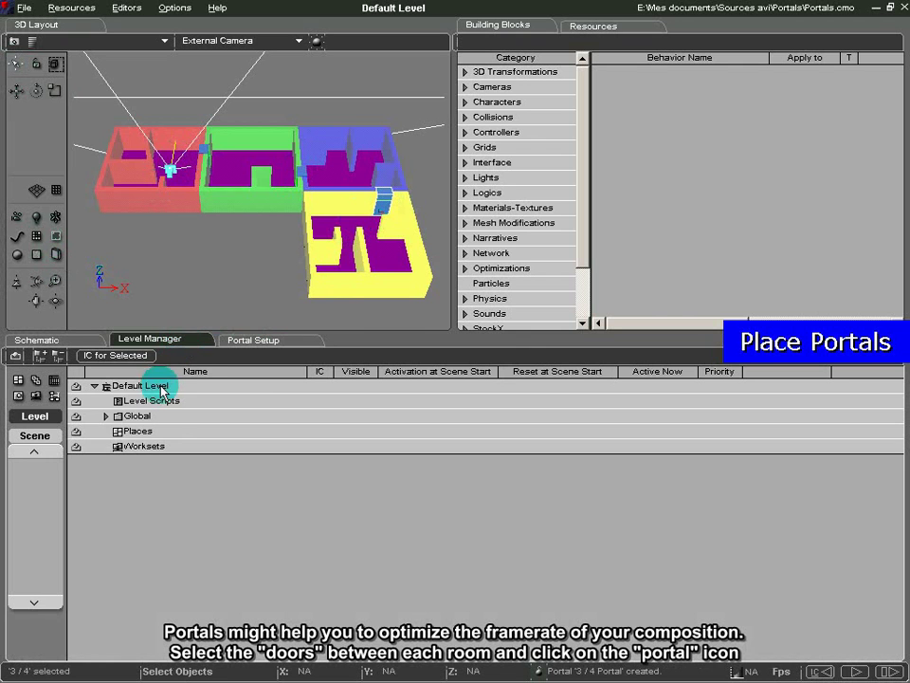
{"action": "left_click", "coordinate": [106, 416]}
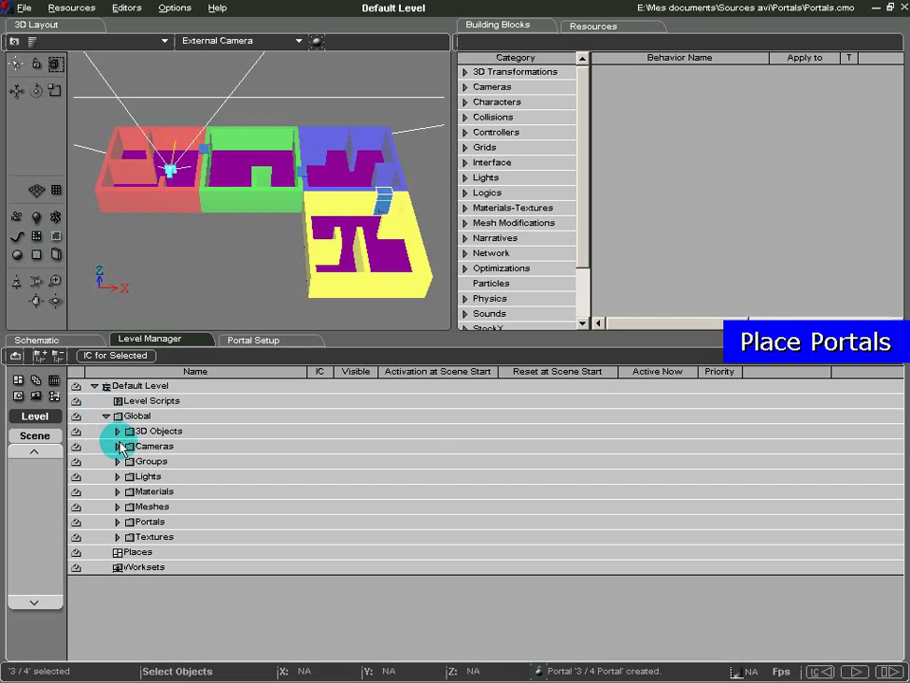
{"action": "left_click", "coordinate": [118, 435]}
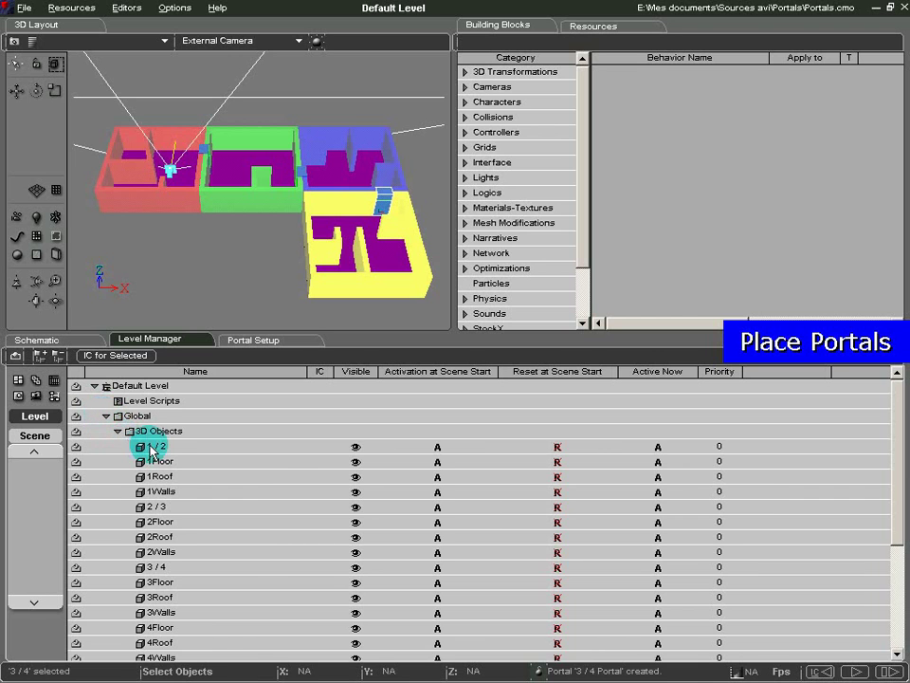
{"action": "left_click", "coordinate": [144, 446]}
{"action": "left_click", "coordinate": [356, 446]}
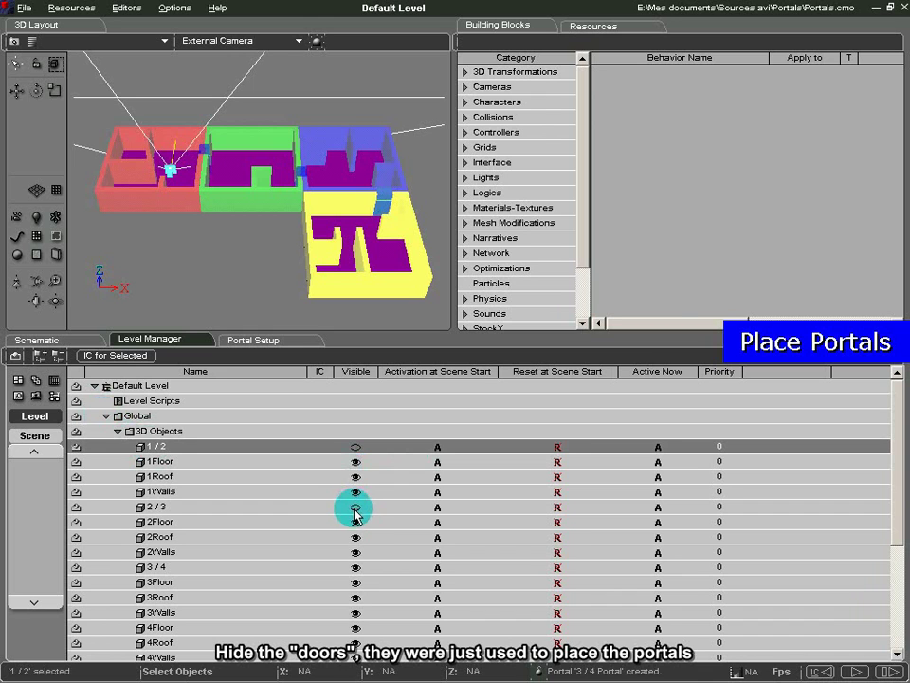
{"action": "left_click", "coordinate": [356, 569]}
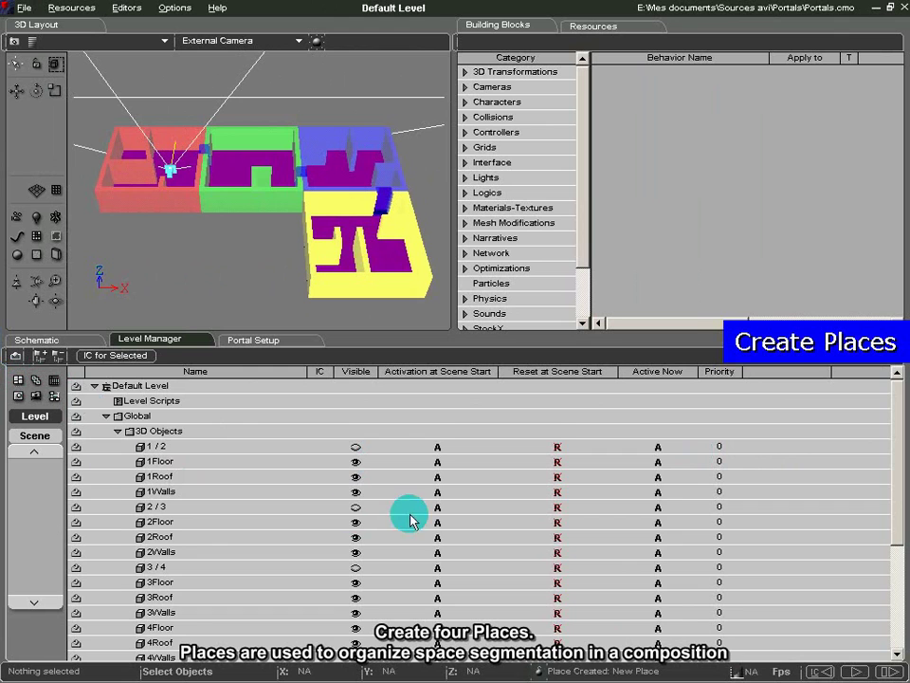
Create the first two places and rename them Place1 and Place2
{"action": "left_click_drag", "start_coordinate": [894, 487], "coordinate": [897, 637]}
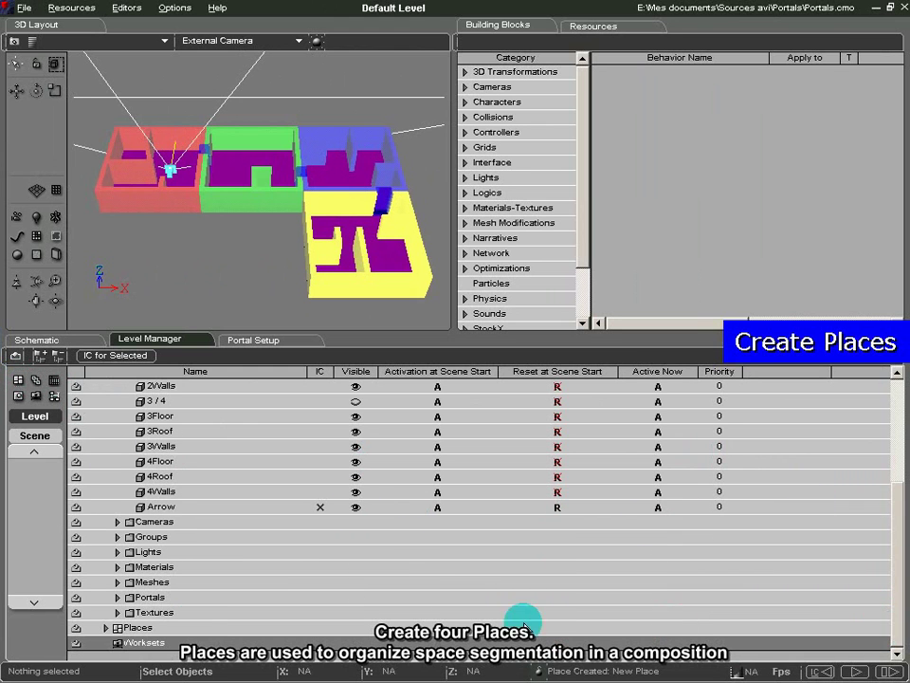
{"action": "left_click", "coordinate": [106, 627]}
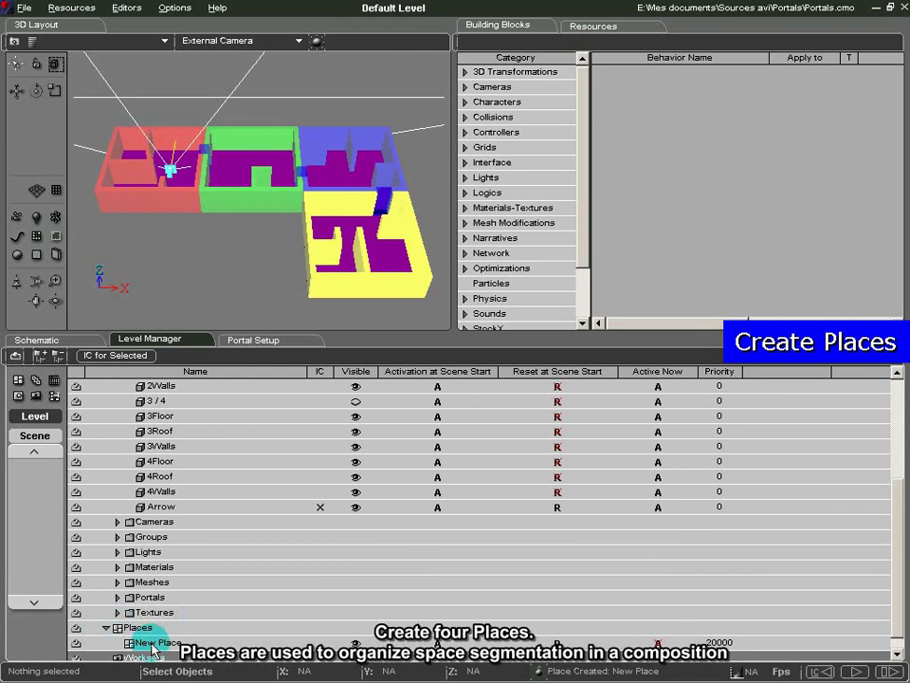
{"action": "right_click", "coordinate": [147, 642]}
{"action": "left_click", "coordinate": [214, 482]}
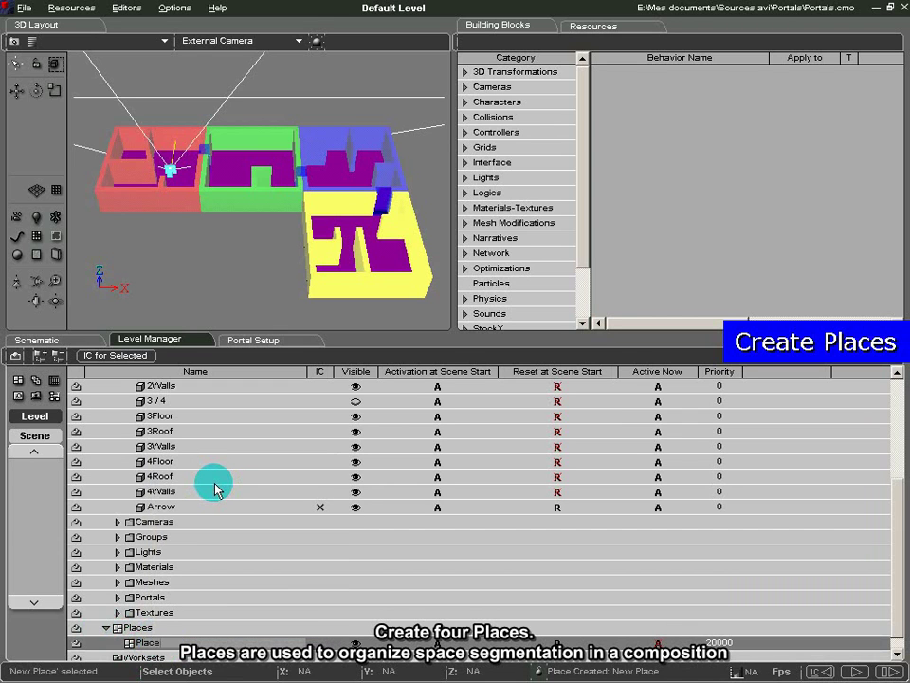
{"action": "left_click", "coordinate": [18, 380]}
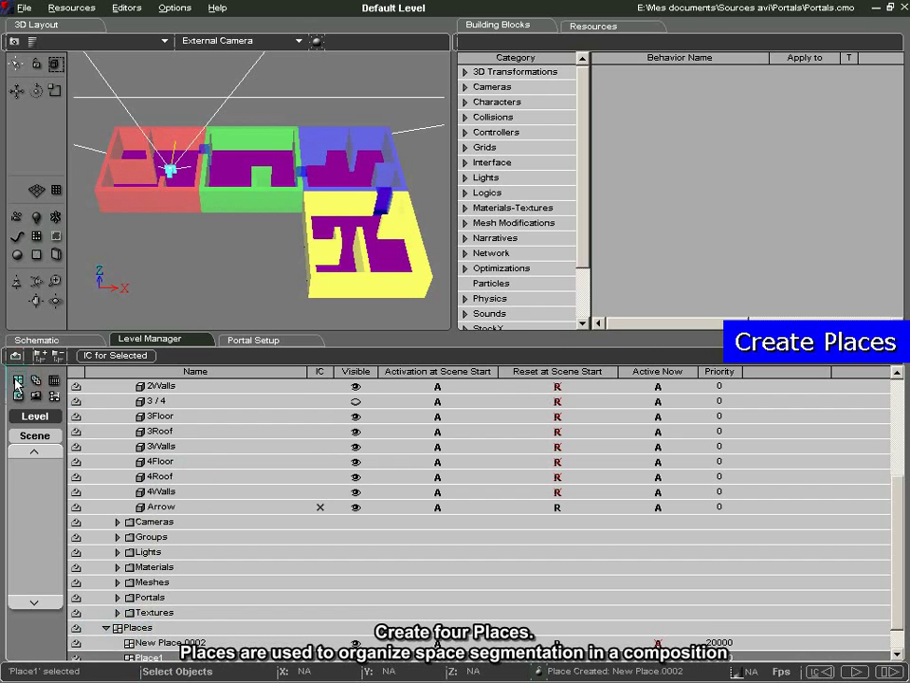
{"action": "right_click", "coordinate": [175, 644]}
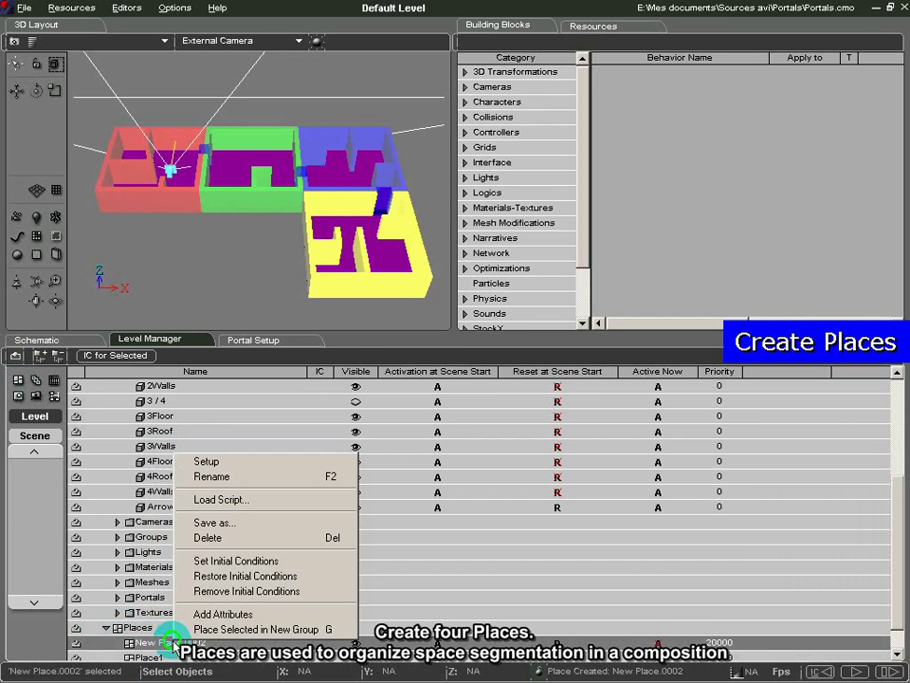
{"action": "left_click", "coordinate": [236, 480]}
{"action": "type", "text": "Place2"}
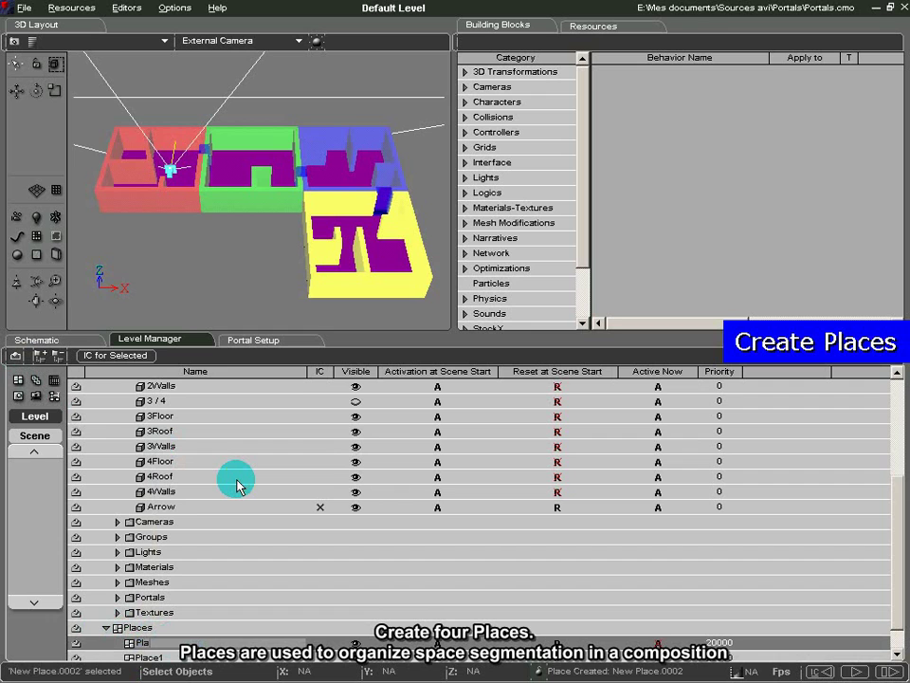
Create the third and fourth places and rename them Place3 and Place4
{"action": "left_click", "coordinate": [18, 380]}
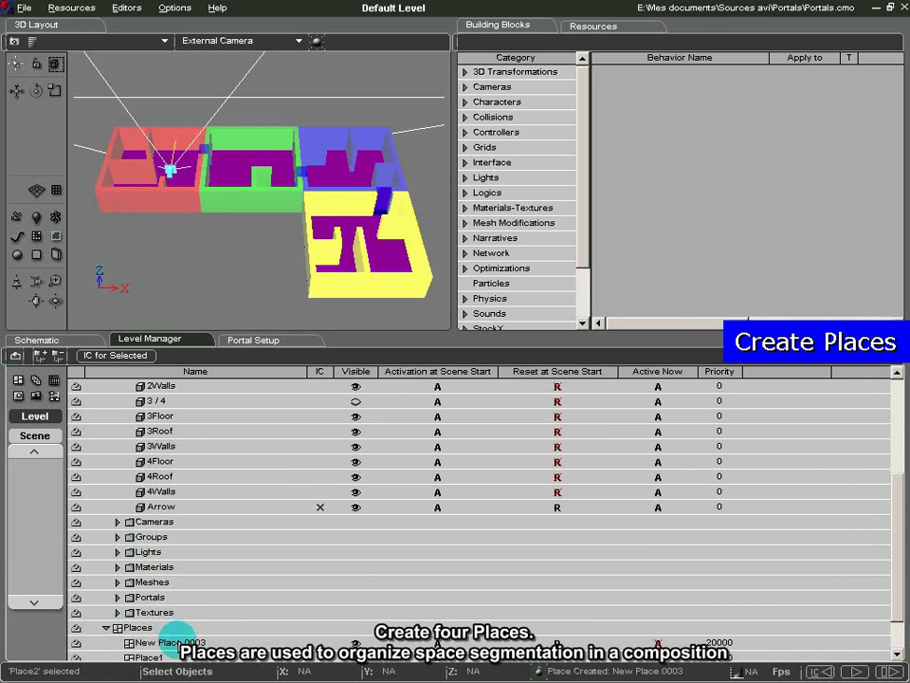
{"action": "right_click", "coordinate": [175, 640]}
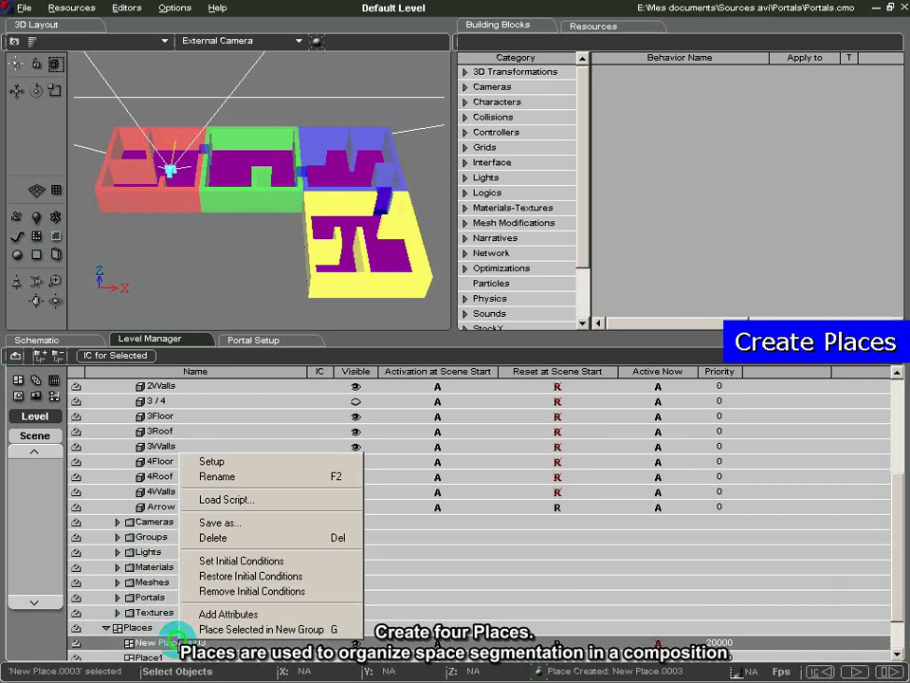
{"action": "left_click", "coordinate": [203, 477]}
{"action": "type", "text": "Place3"}
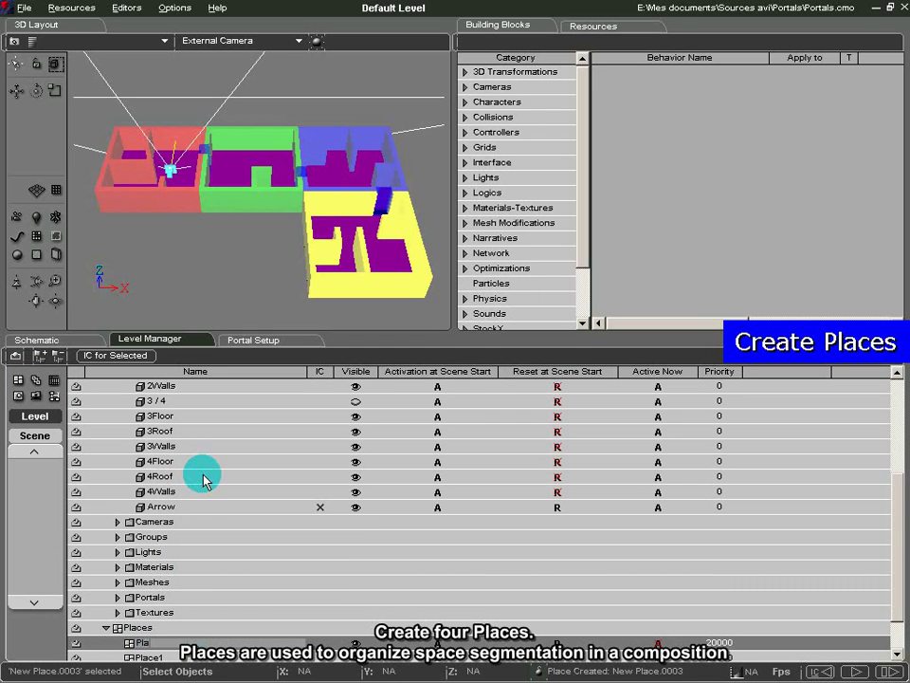
{"action": "left_click", "coordinate": [16, 383]}
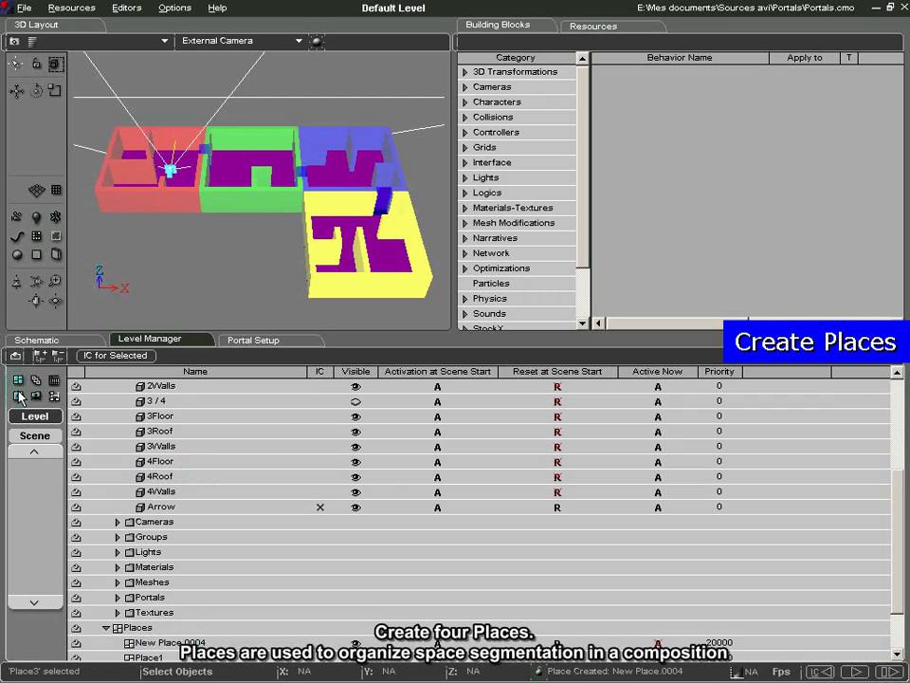
{"action": "right_click", "coordinate": [147, 647]}
{"action": "left_click", "coordinate": [202, 479]}
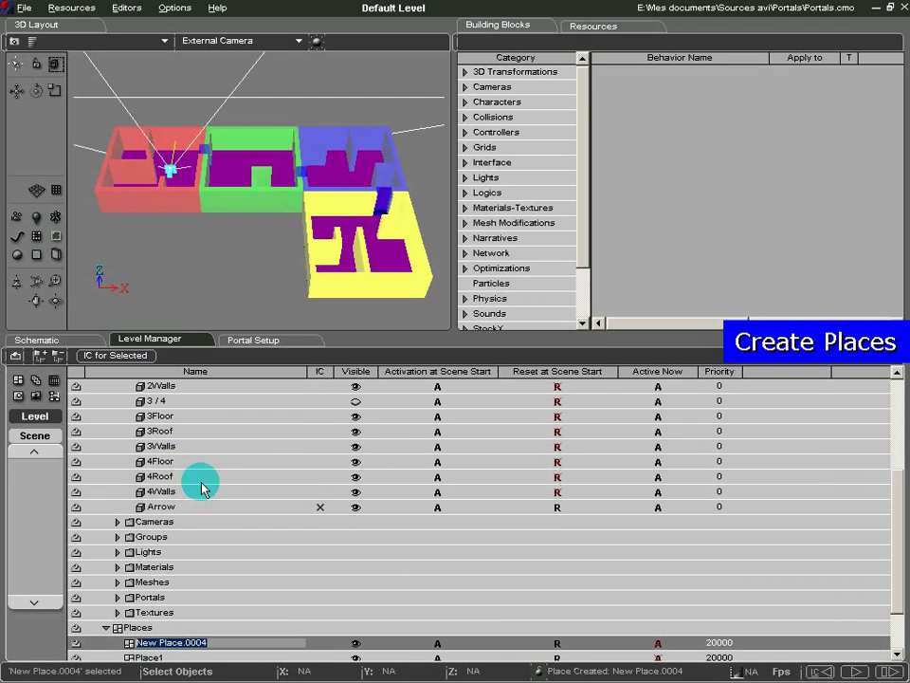
{"action": "type", "text": "Place4"}
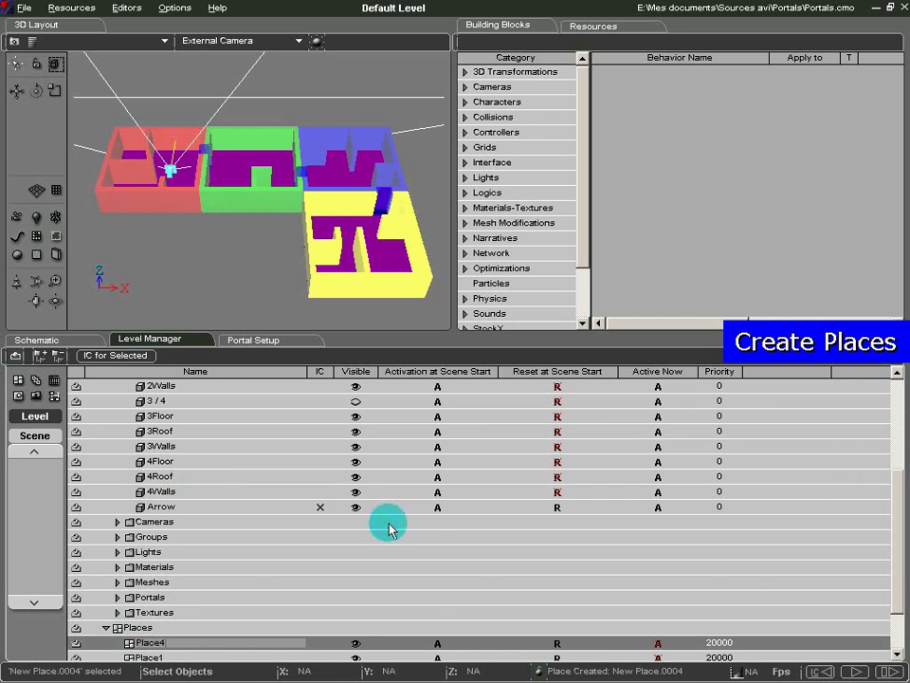
Send room 1's floor, roof and walls to Place1 and room 2's to Place2
{"action": "left_click_drag", "start_coordinate": [894, 561], "coordinate": [891, 493]}
{"action": "left_click", "coordinate": [173, 436]}
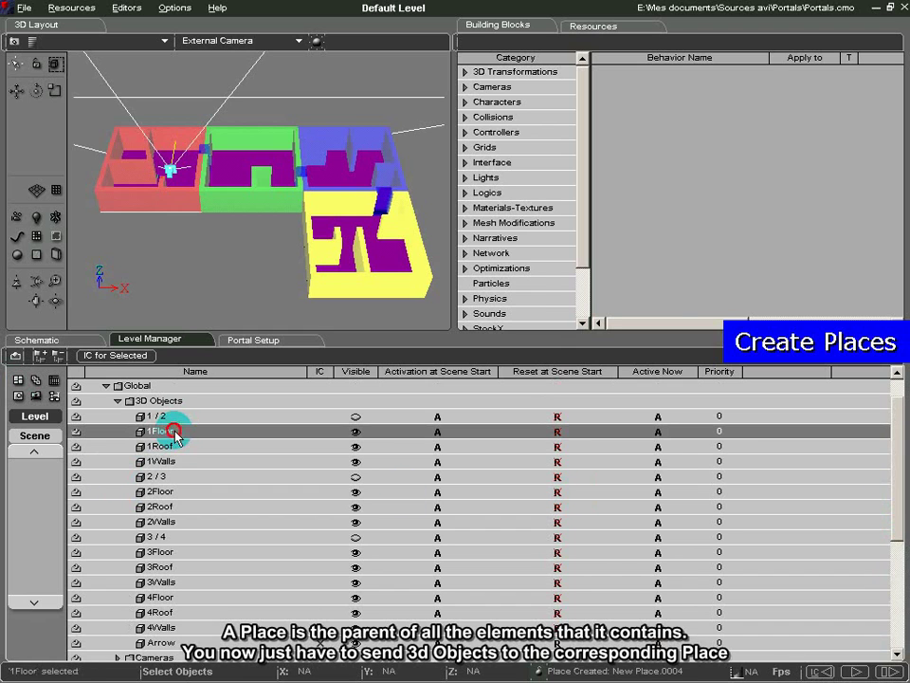
{"action": "left_click", "coordinate": [175, 462], "text": "shift"}
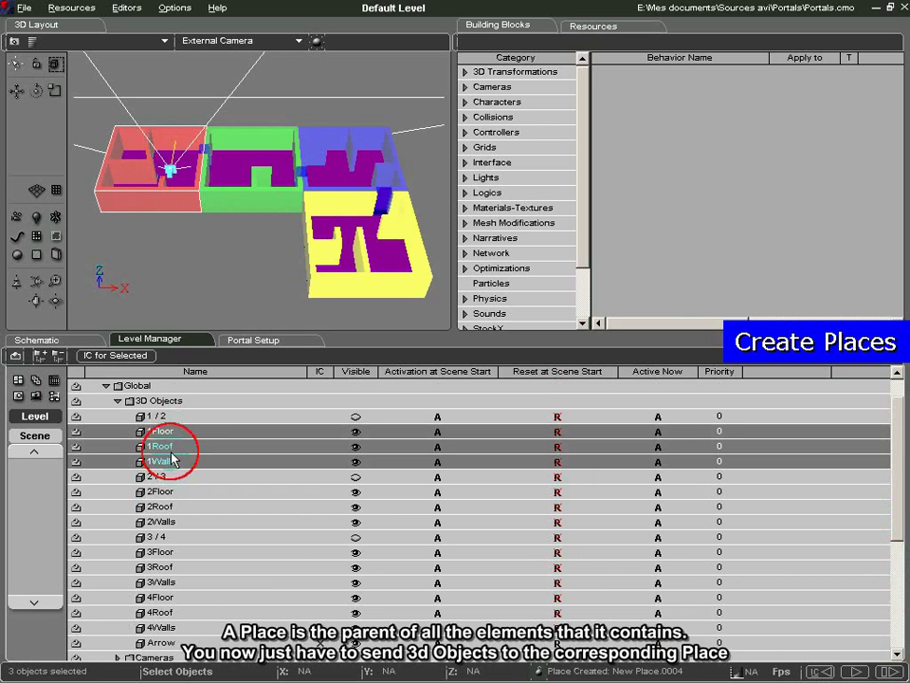
{"action": "right_click", "coordinate": [169, 456]}
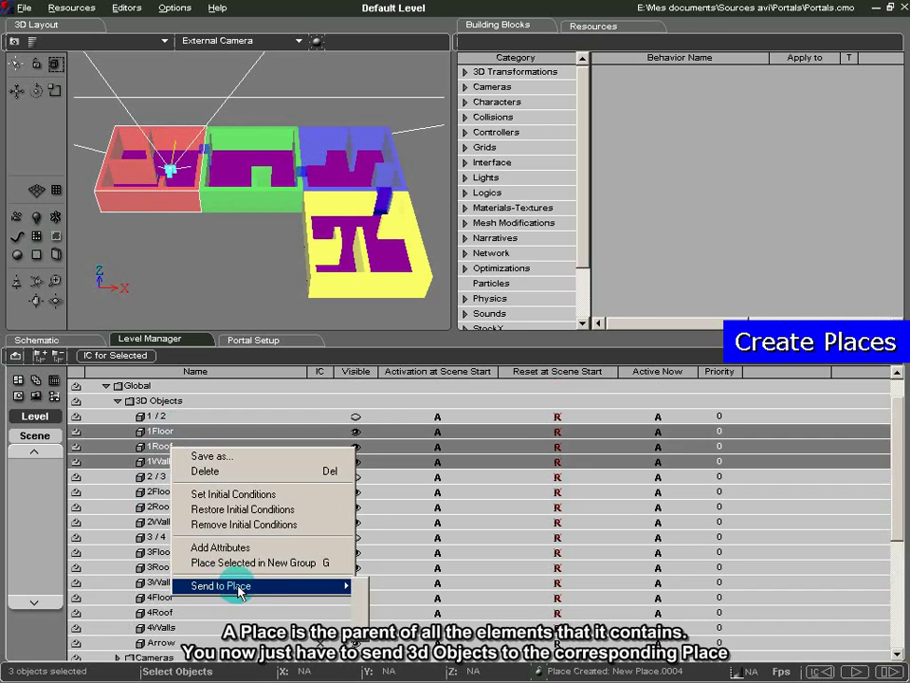
{"action": "mouse_move", "coordinate": [221, 585]}
{"action": "left_click", "coordinate": [384, 586]}
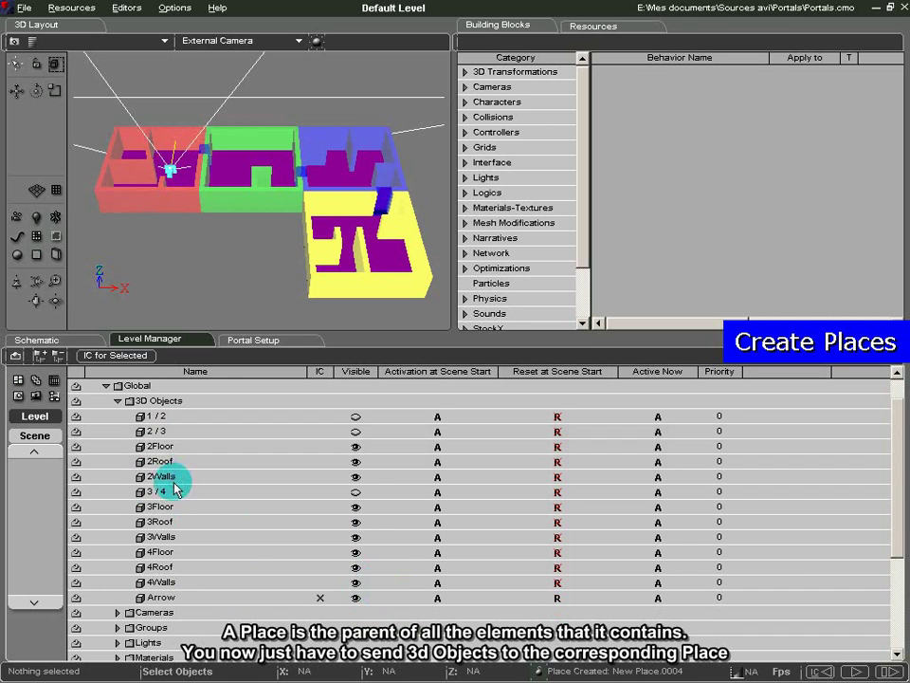
{"action": "left_click", "coordinate": [174, 448]}
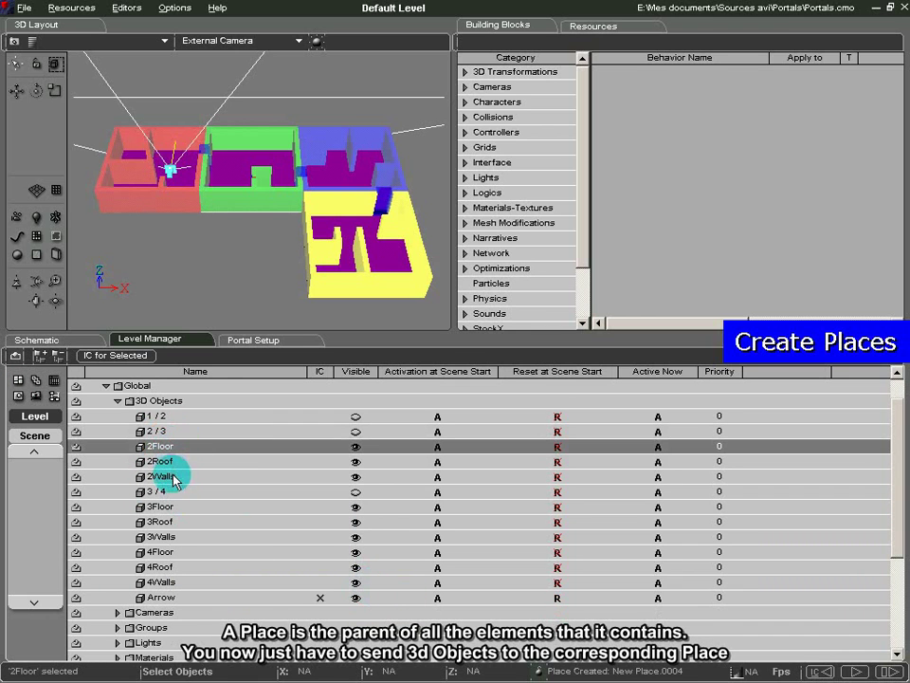
{"action": "left_click", "coordinate": [171, 473], "text": "shift"}
{"action": "right_click", "coordinate": [171, 468]}
{"action": "mouse_move", "coordinate": [261, 604]}
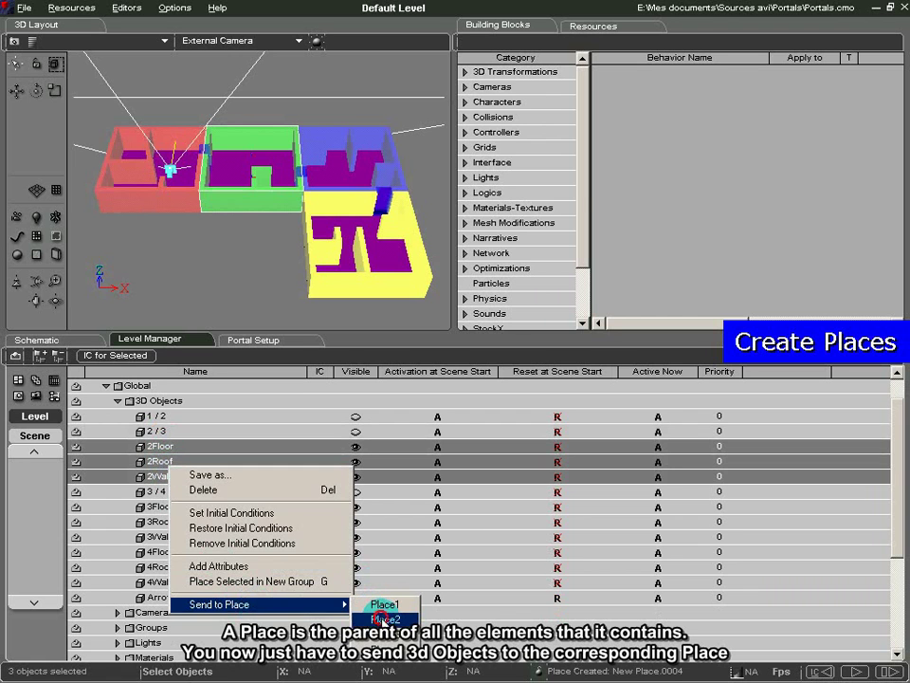
{"action": "left_click", "coordinate": [381, 619]}
Send room 3's floor, roof and walls to Place3 and room 4's to Place4
{"action": "left_click", "coordinate": [176, 462]}
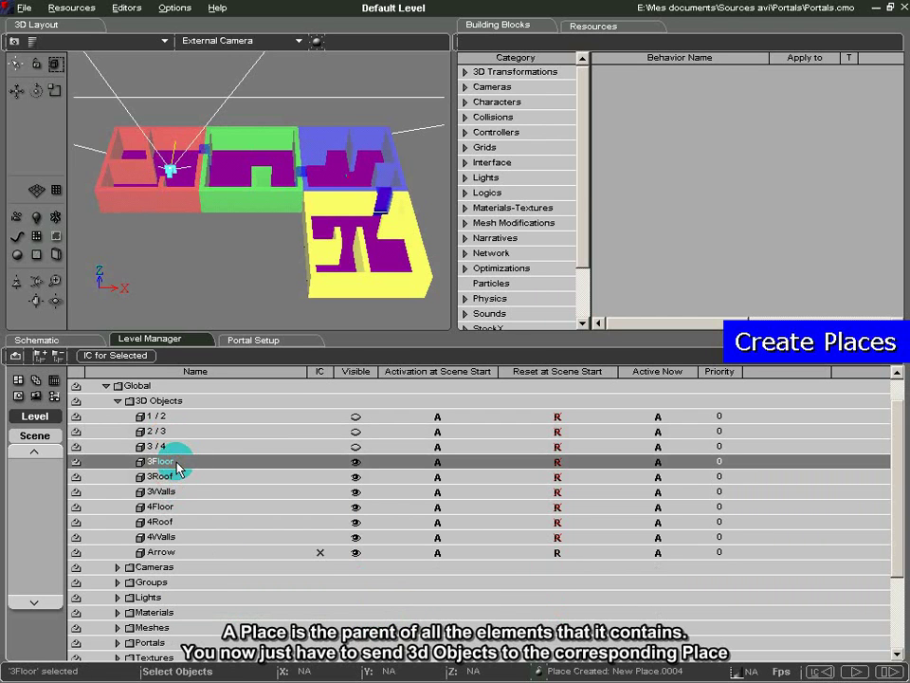
{"action": "left_click", "coordinate": [168, 493], "text": "shift"}
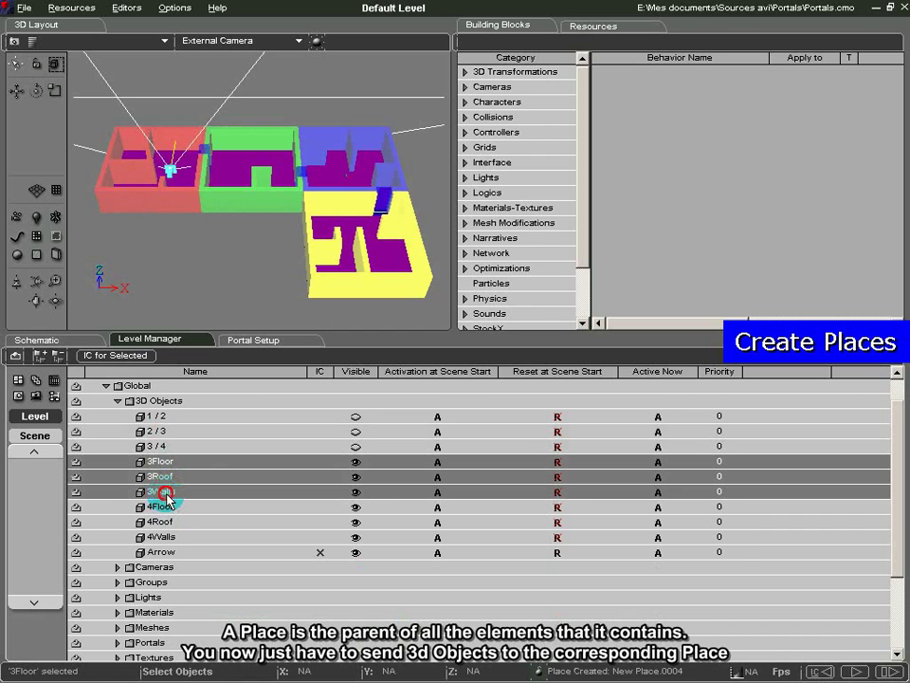
{"action": "right_click", "coordinate": [170, 484]}
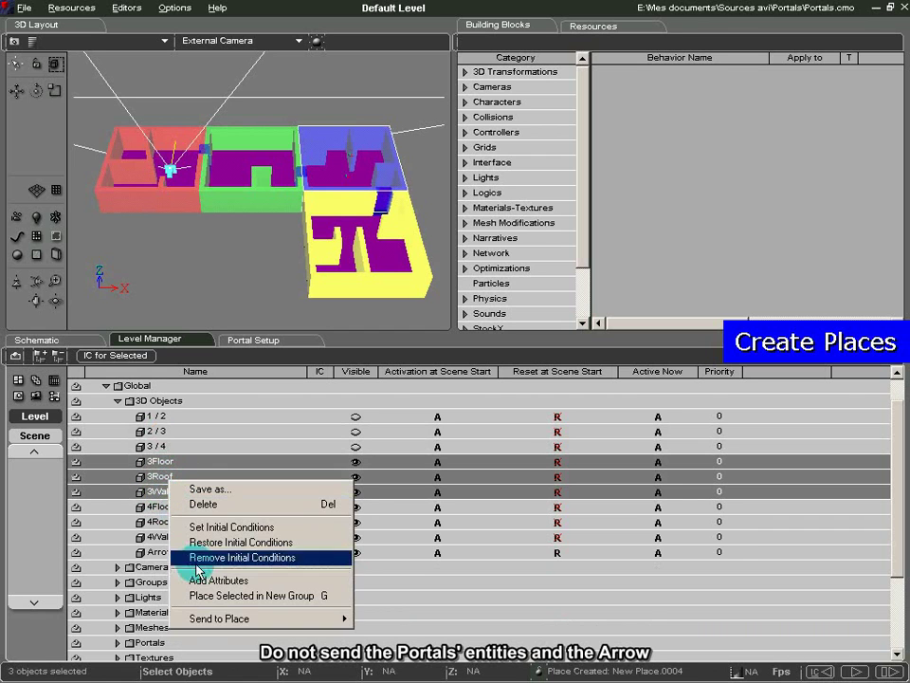
{"action": "mouse_move", "coordinate": [256, 618]}
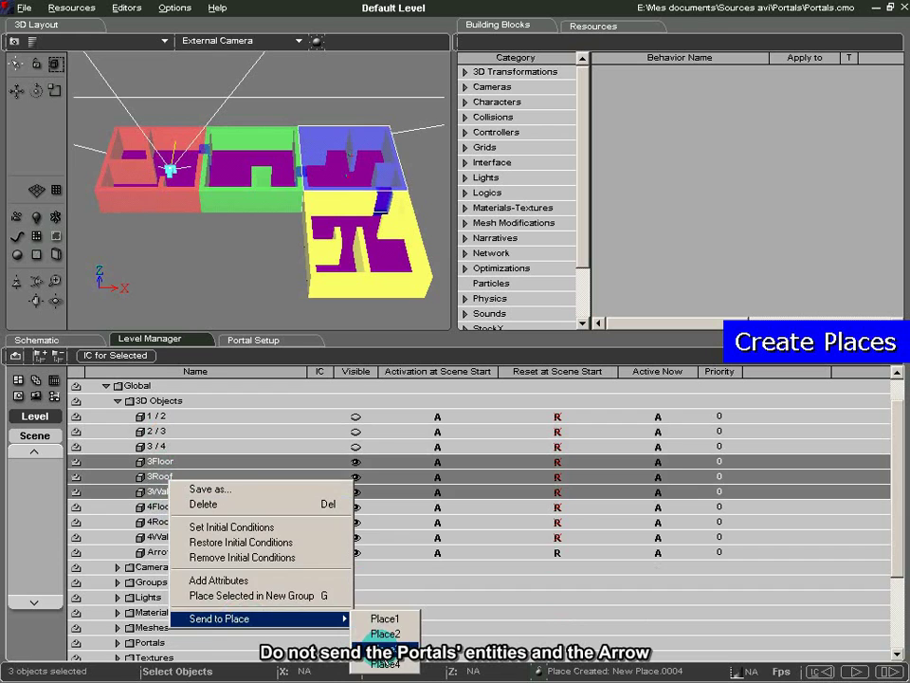
{"action": "left_click", "coordinate": [379, 634]}
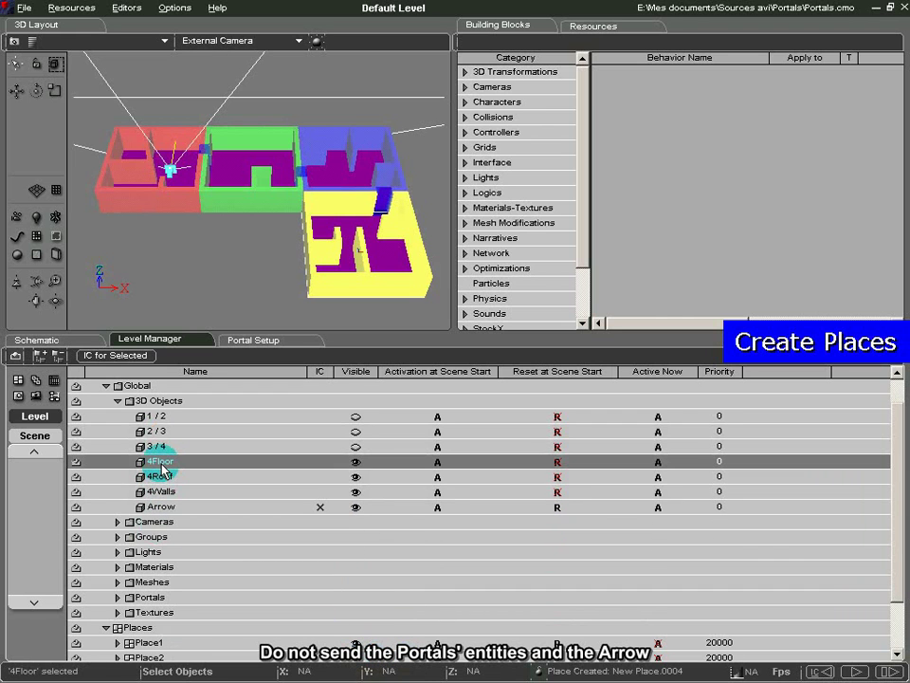
{"action": "left_click", "coordinate": [159, 491], "text": "shift"}
{"action": "right_click", "coordinate": [166, 492]}
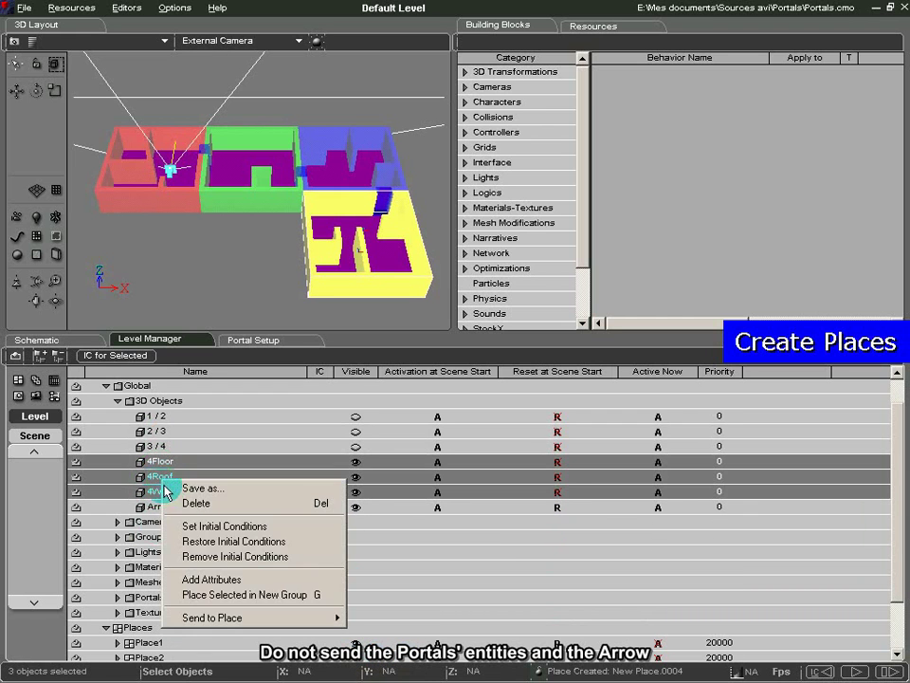
{"action": "mouse_move", "coordinate": [251, 617]}
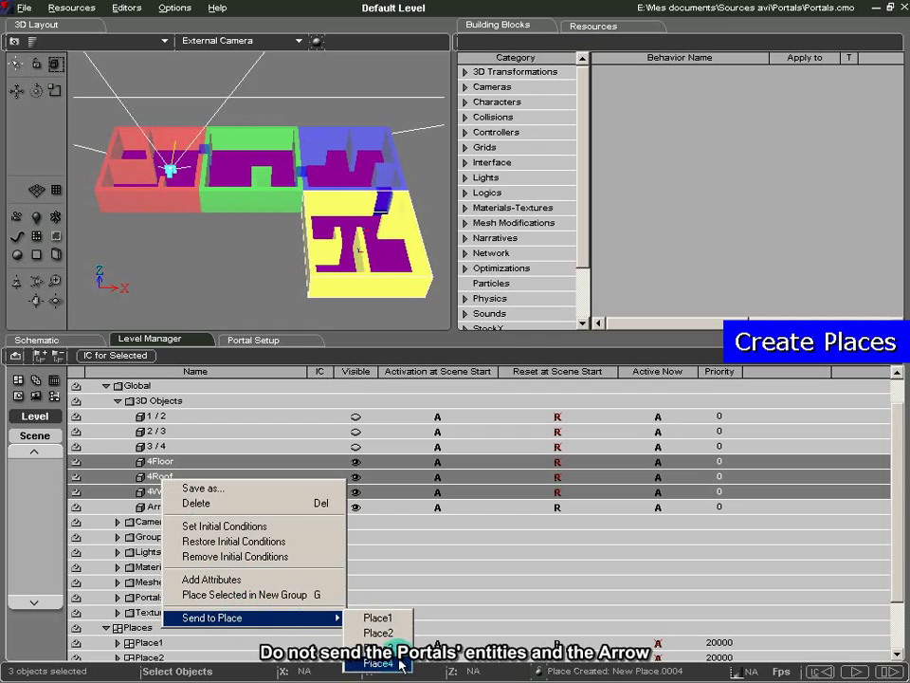
{"action": "left_click", "coordinate": [380, 662]}
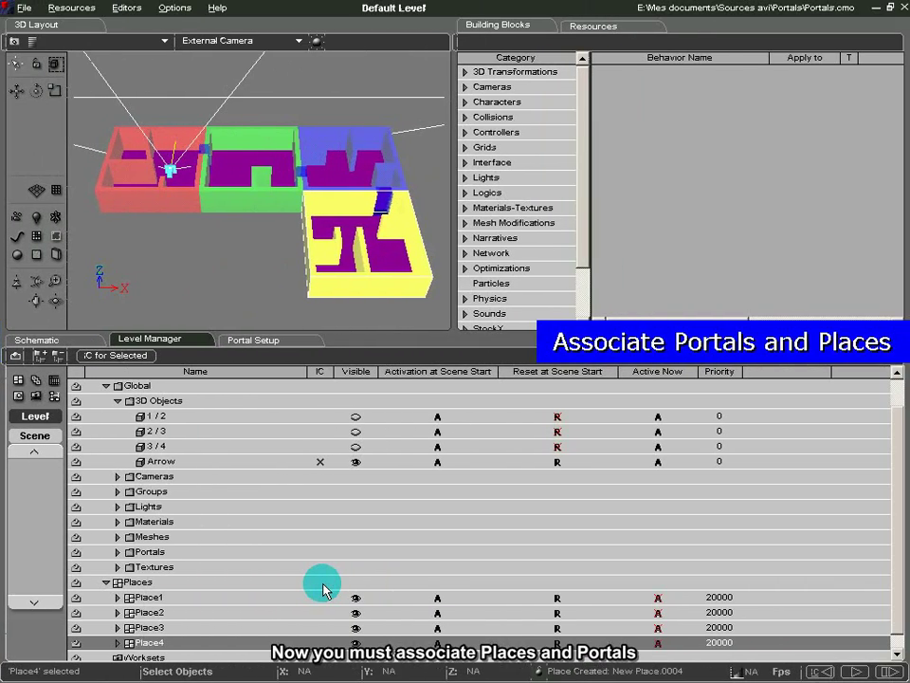
In Place1's setup, attach Place2 as visible through the 1 / 2 Portal
{"action": "right_click", "coordinate": [150, 597]}
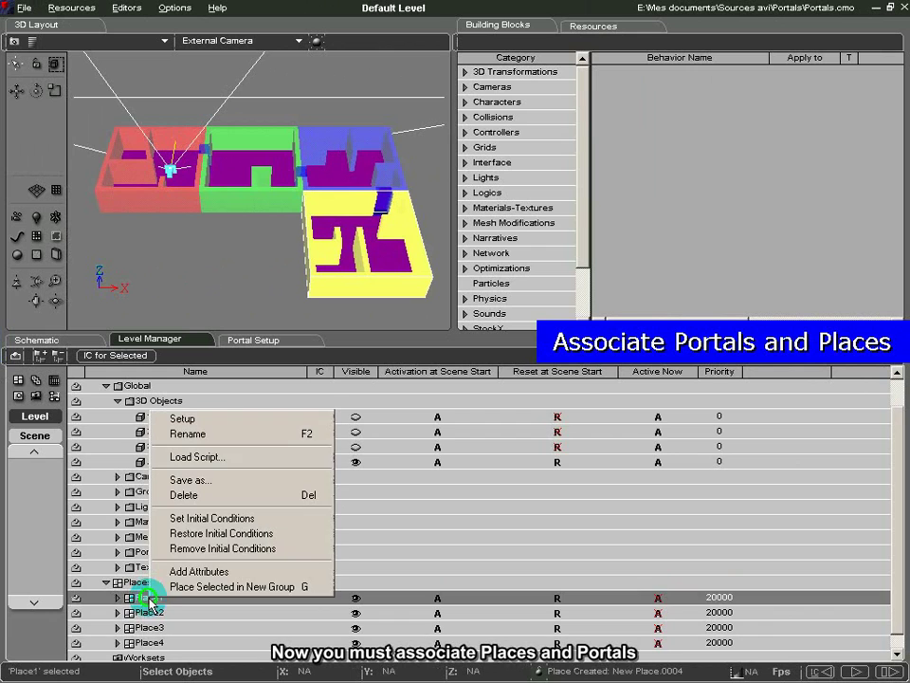
{"action": "left_click", "coordinate": [189, 419]}
{"action": "right_click", "coordinate": [192, 425]}
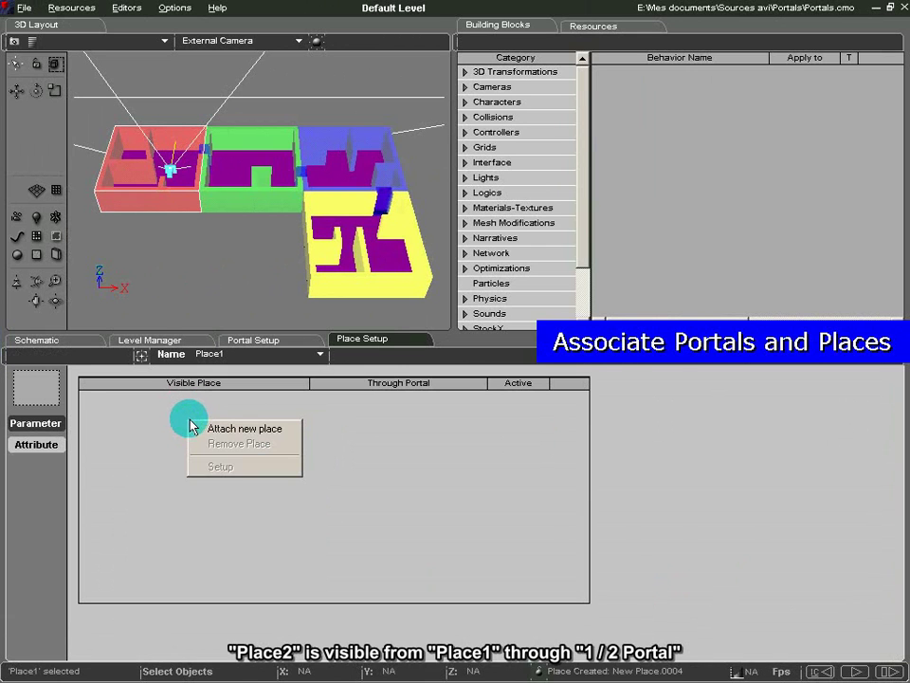
{"action": "left_click", "coordinate": [209, 430]}
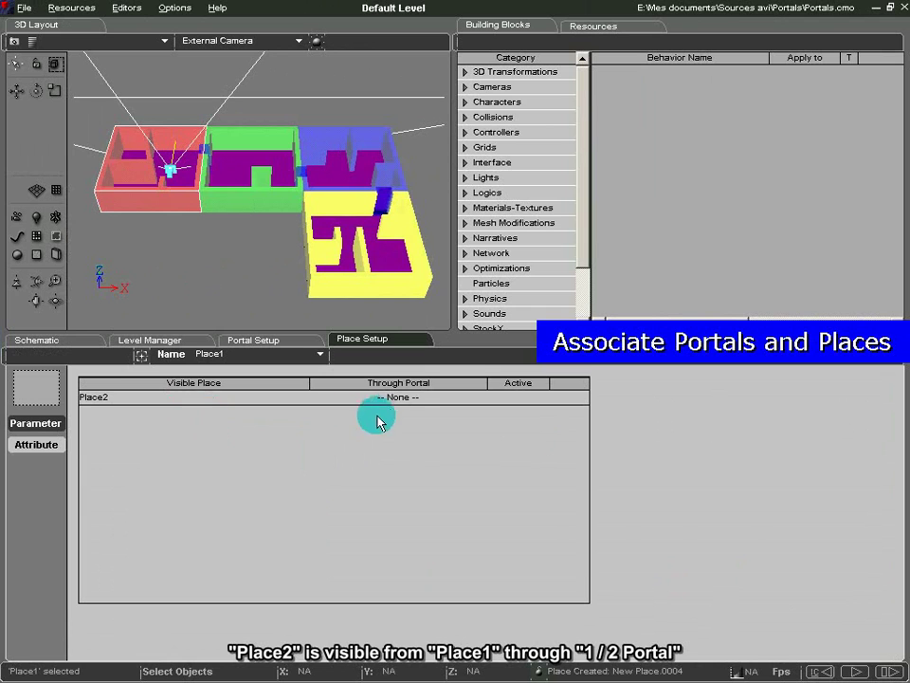
{"action": "left_click", "coordinate": [414, 399]}
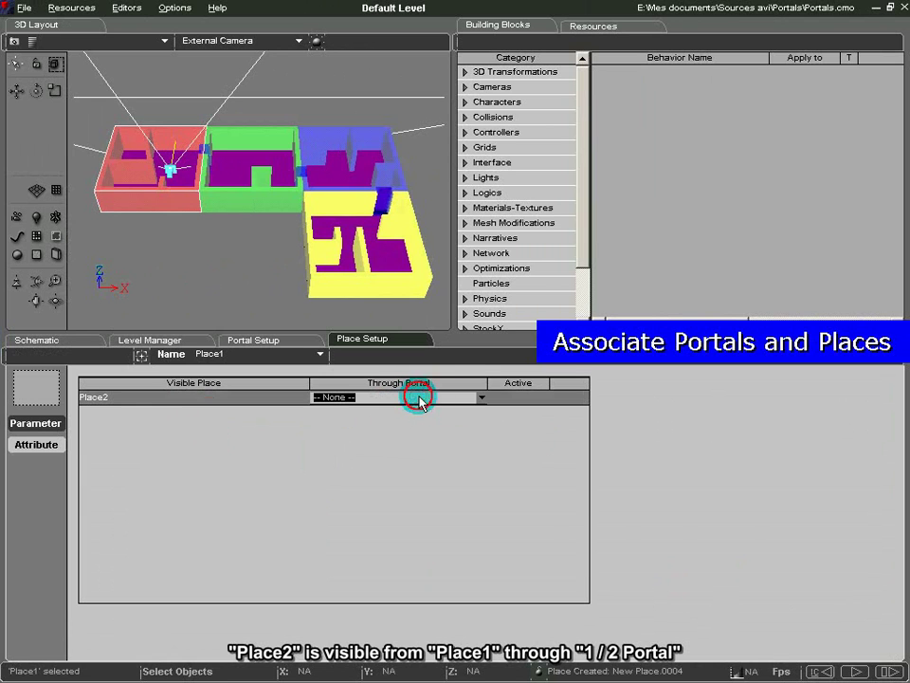
{"action": "left_click", "coordinate": [481, 399]}
{"action": "left_click", "coordinate": [455, 437]}
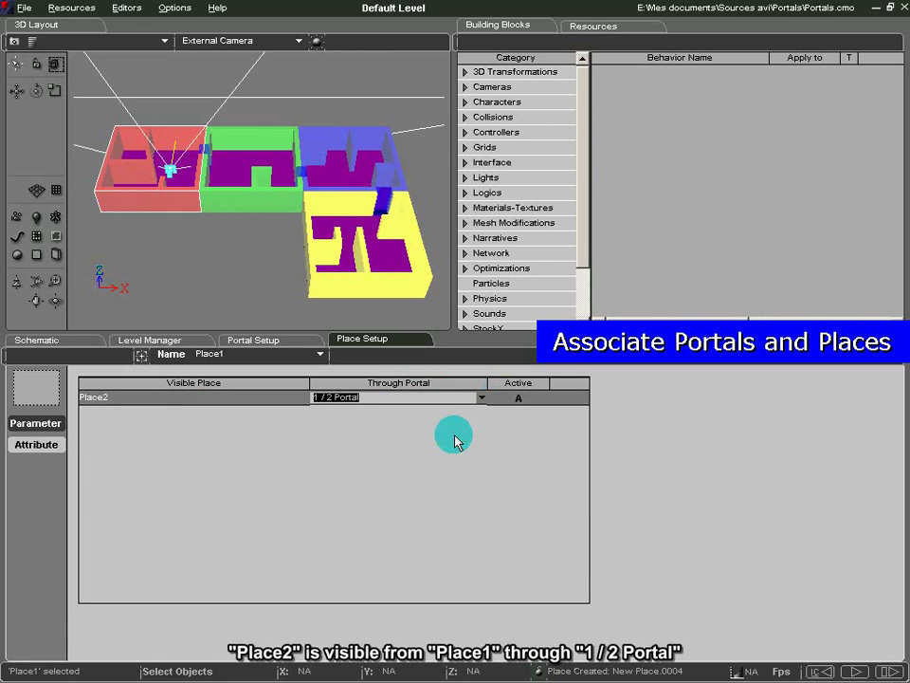
{"action": "left_click", "coordinate": [399, 458]}
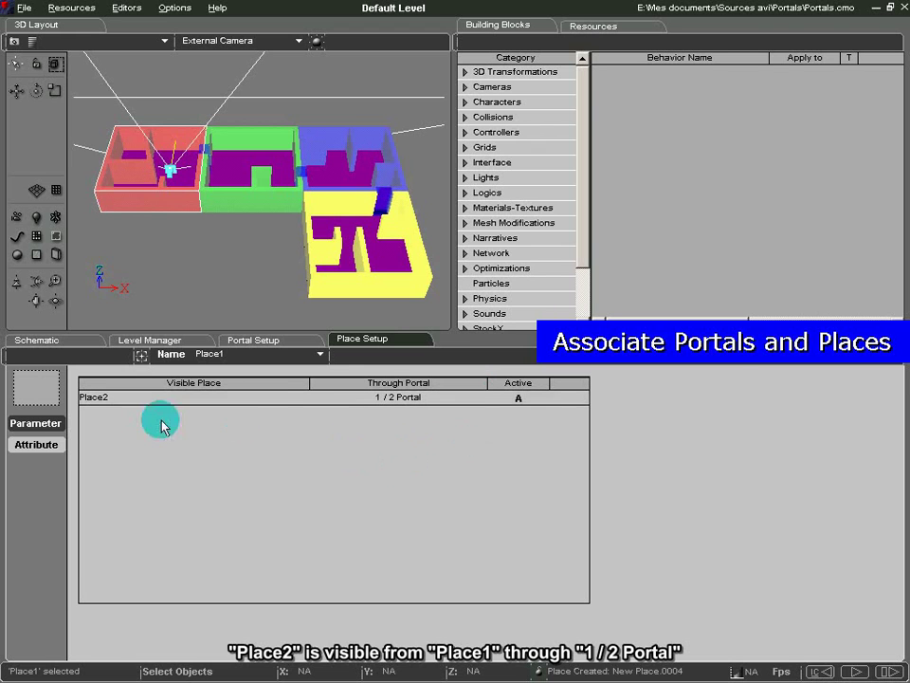
In Place2's setup, attach Place3 as visible through the 2 / 3 Portal
{"action": "left_click", "coordinate": [142, 339]}
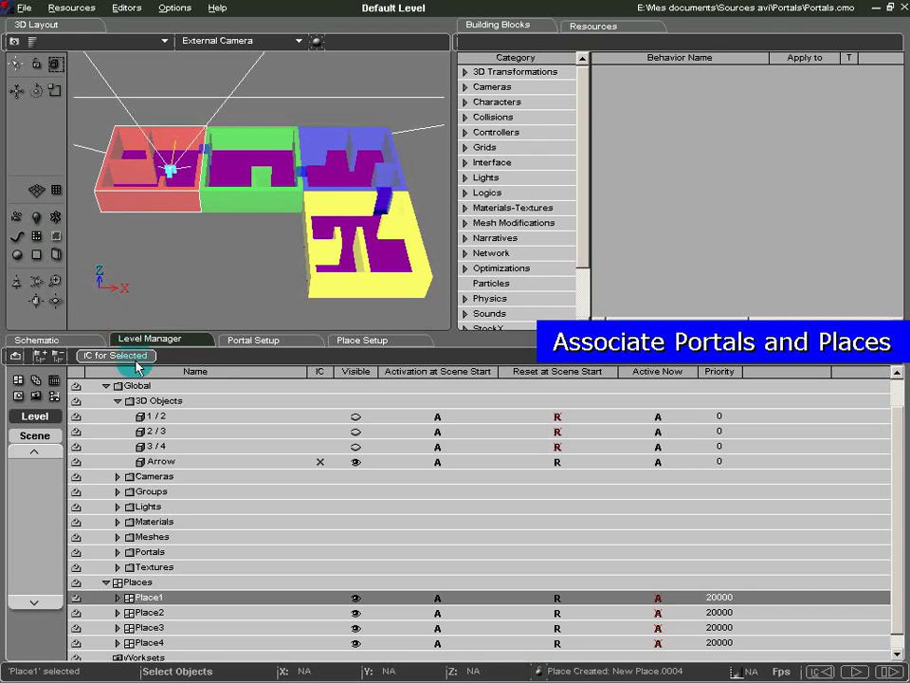
{"action": "right_click", "coordinate": [151, 614]}
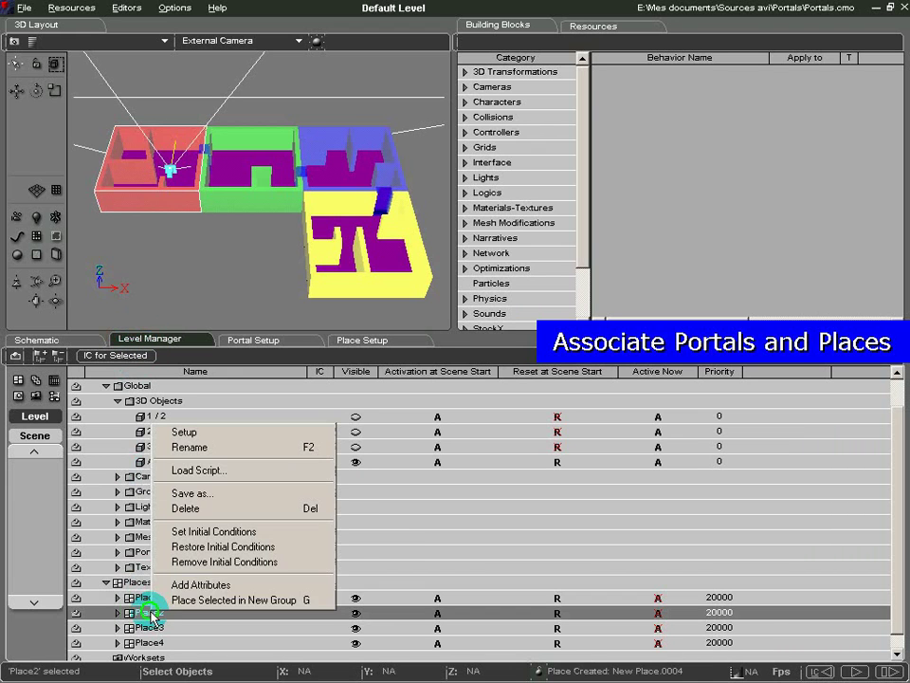
{"action": "left_click", "coordinate": [189, 434]}
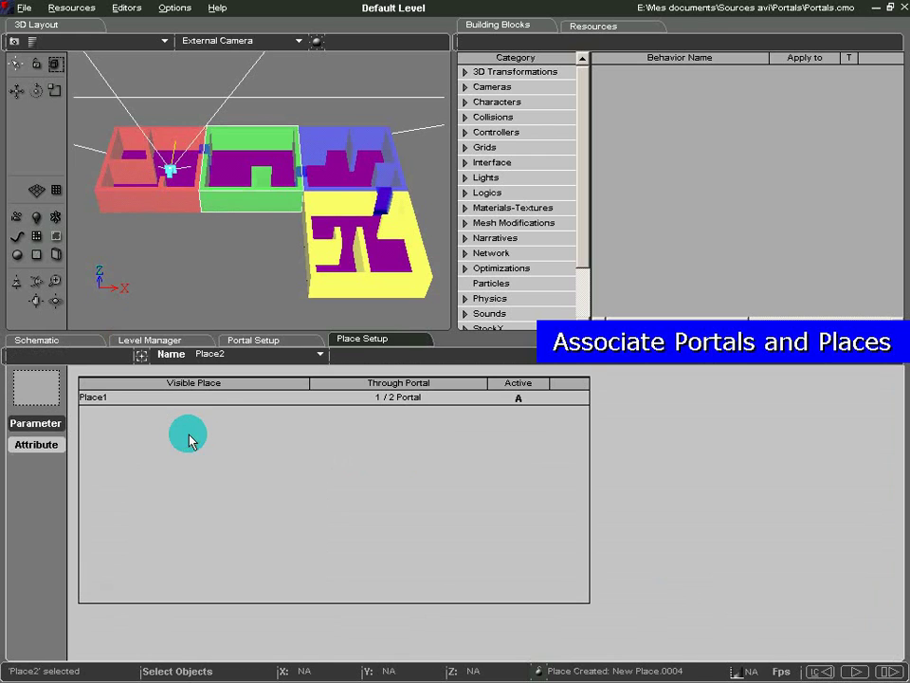
{"action": "right_click", "coordinate": [284, 441]}
{"action": "left_click", "coordinate": [288, 441]}
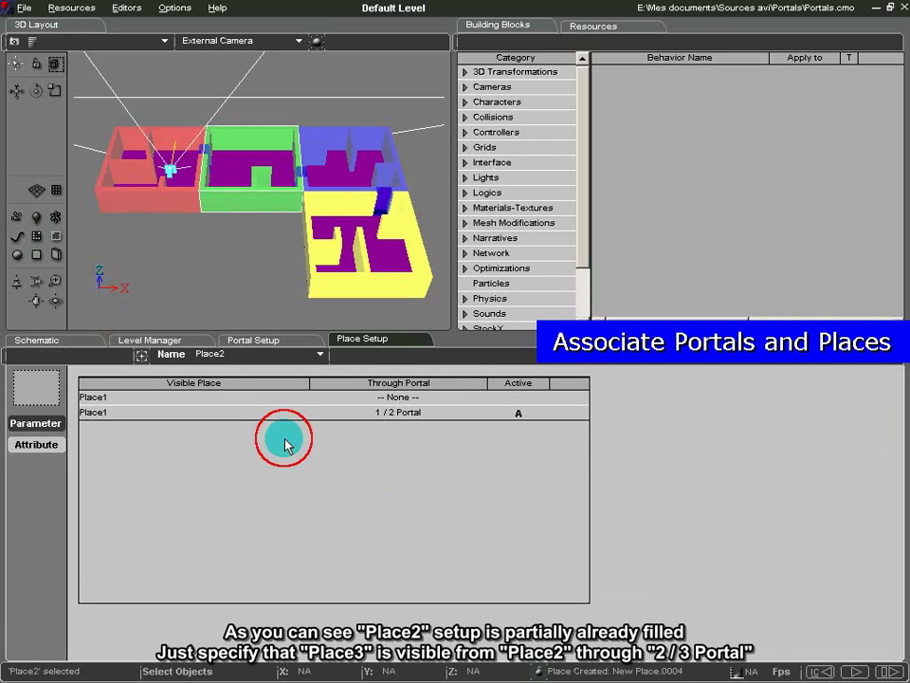
{"action": "left_click", "coordinate": [232, 402]}
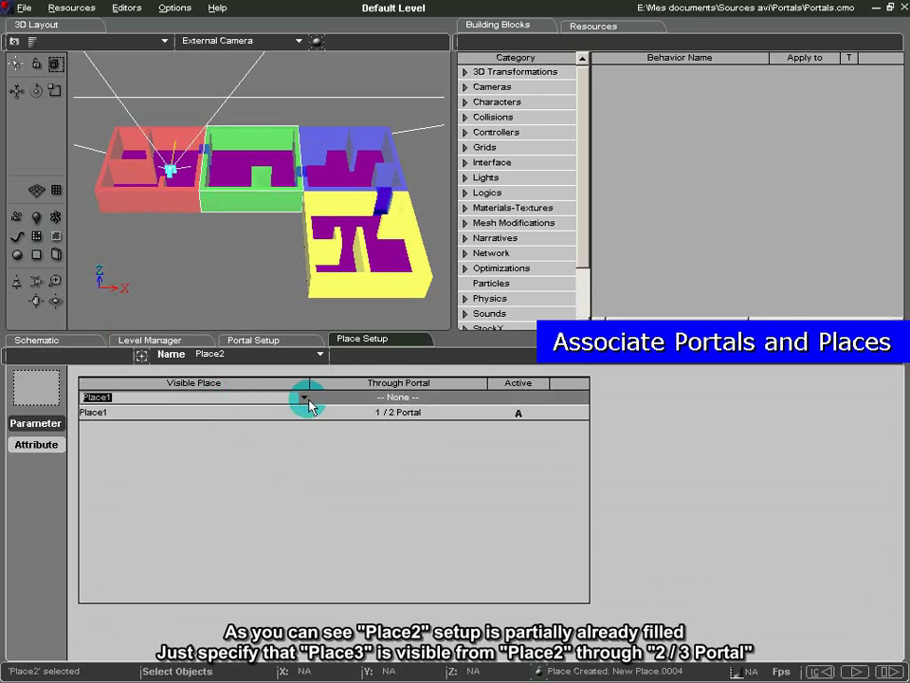
{"action": "left_click", "coordinate": [305, 399]}
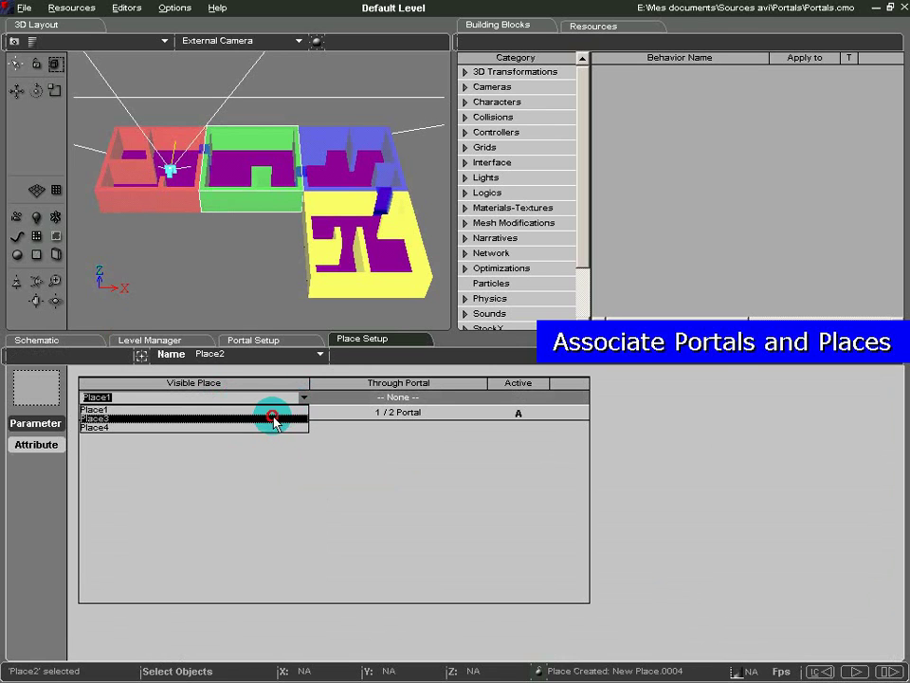
{"action": "left_click", "coordinate": [273, 417]}
{"action": "left_click", "coordinate": [356, 455]}
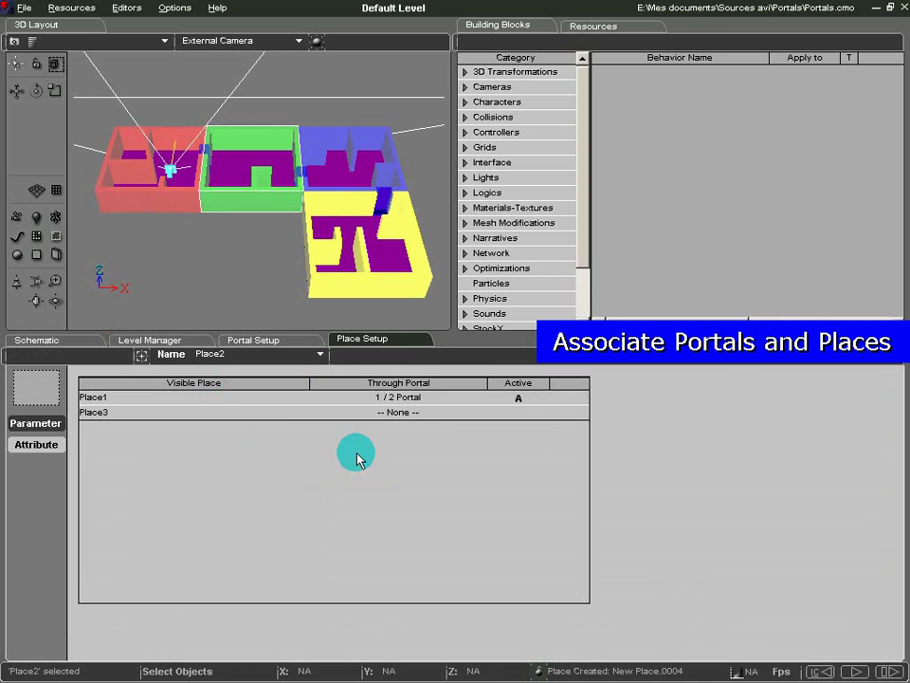
{"action": "left_click", "coordinate": [419, 417]}
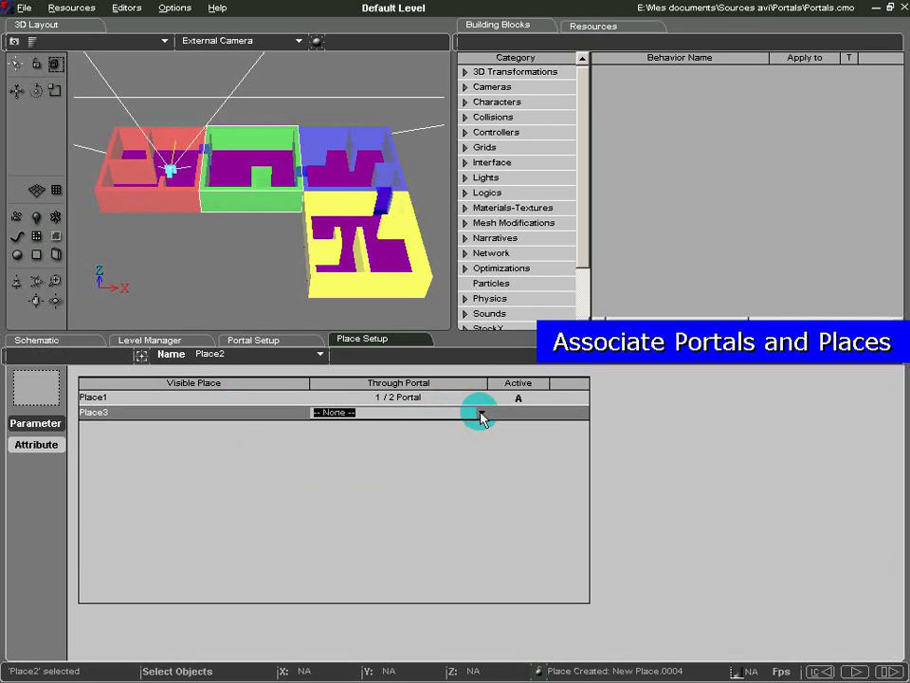
{"action": "left_click", "coordinate": [480, 418]}
{"action": "left_click", "coordinate": [438, 444]}
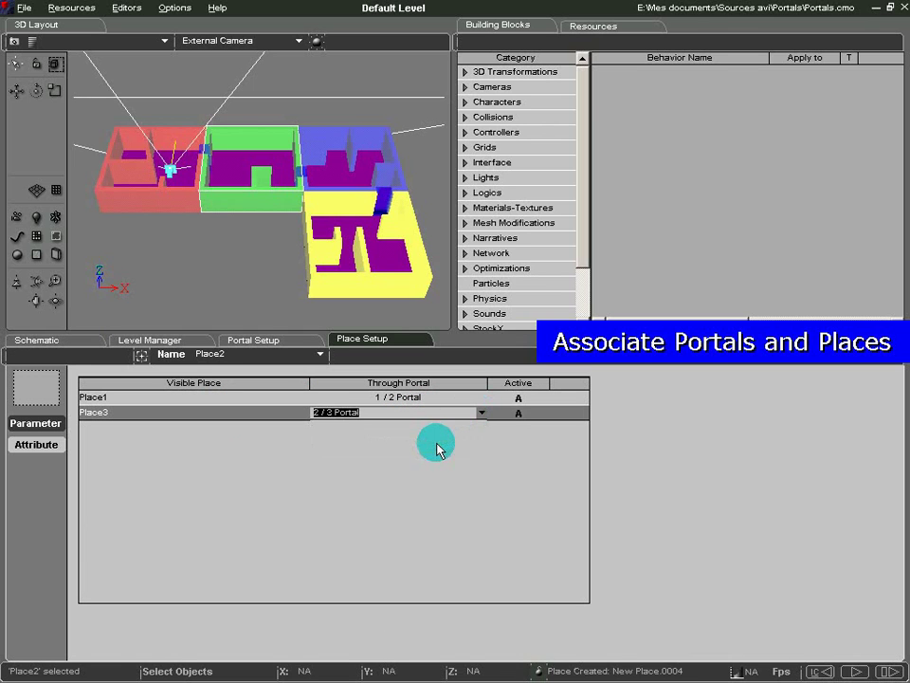
{"action": "left_click", "coordinate": [396, 499]}
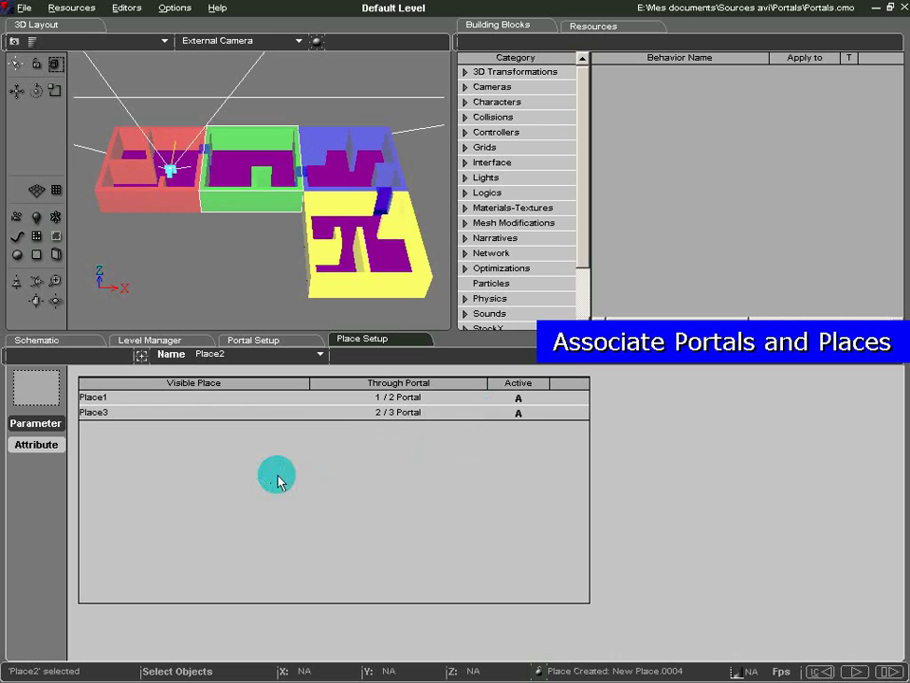
In Place3's setup, attach Place4 as visible through the 3 / 4 Portal
{"action": "left_click", "coordinate": [160, 345]}
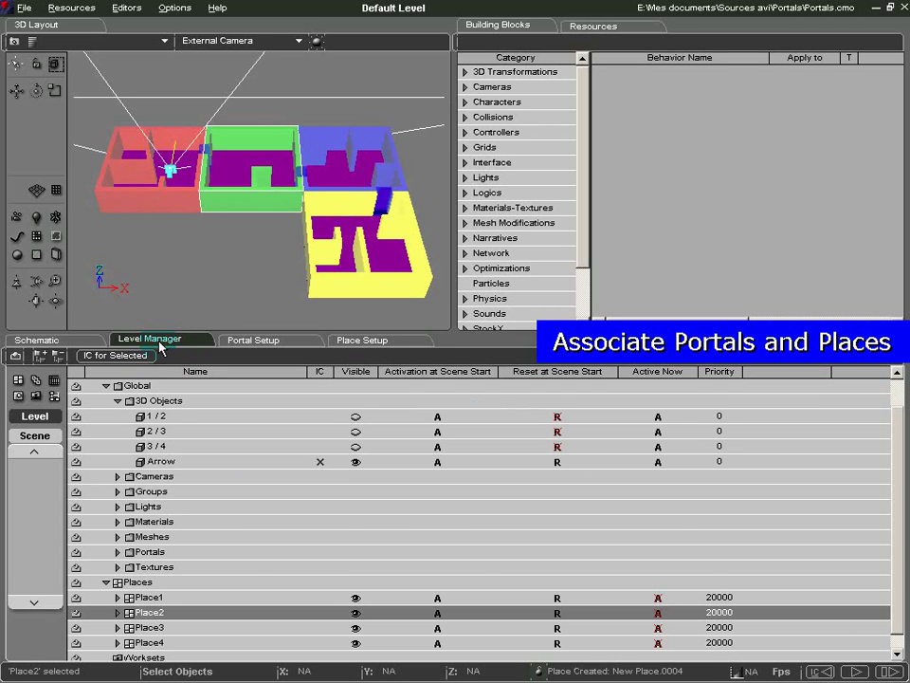
{"action": "right_click", "coordinate": [161, 633]}
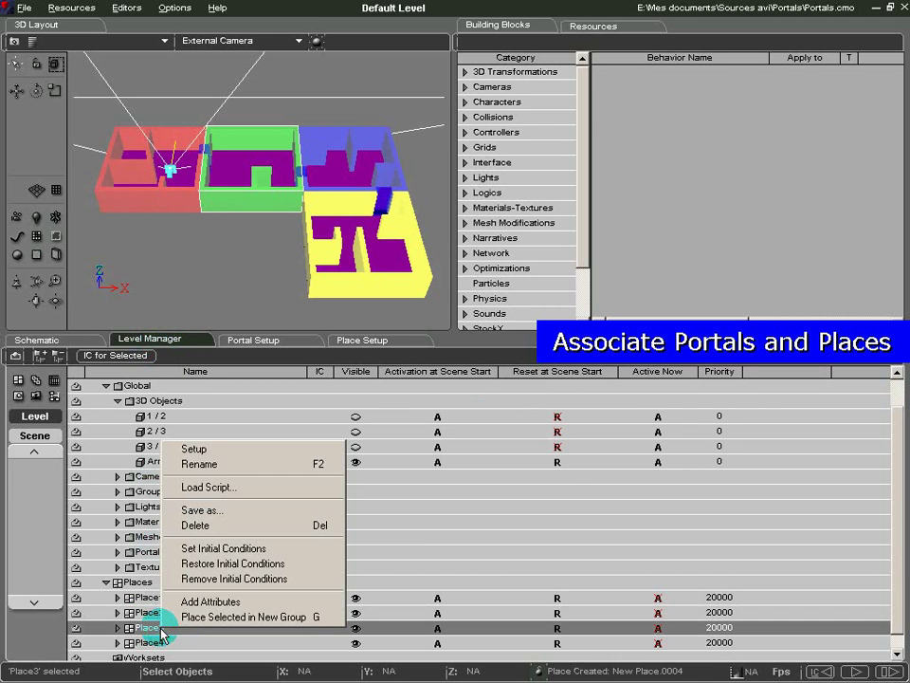
{"action": "left_click", "coordinate": [218, 451]}
{"action": "right_click", "coordinate": [241, 431]}
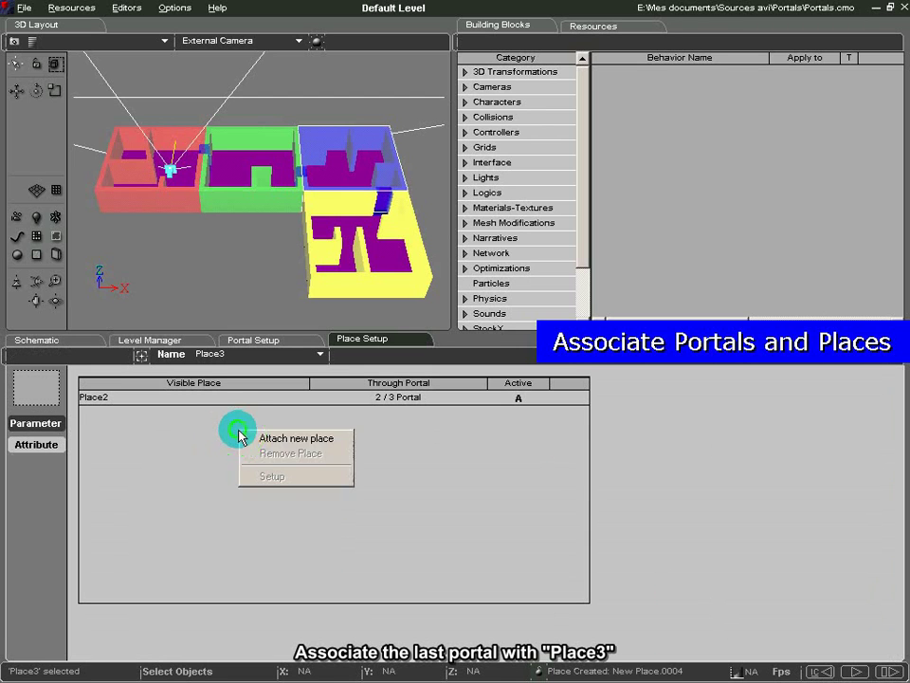
{"action": "left_click", "coordinate": [248, 439]}
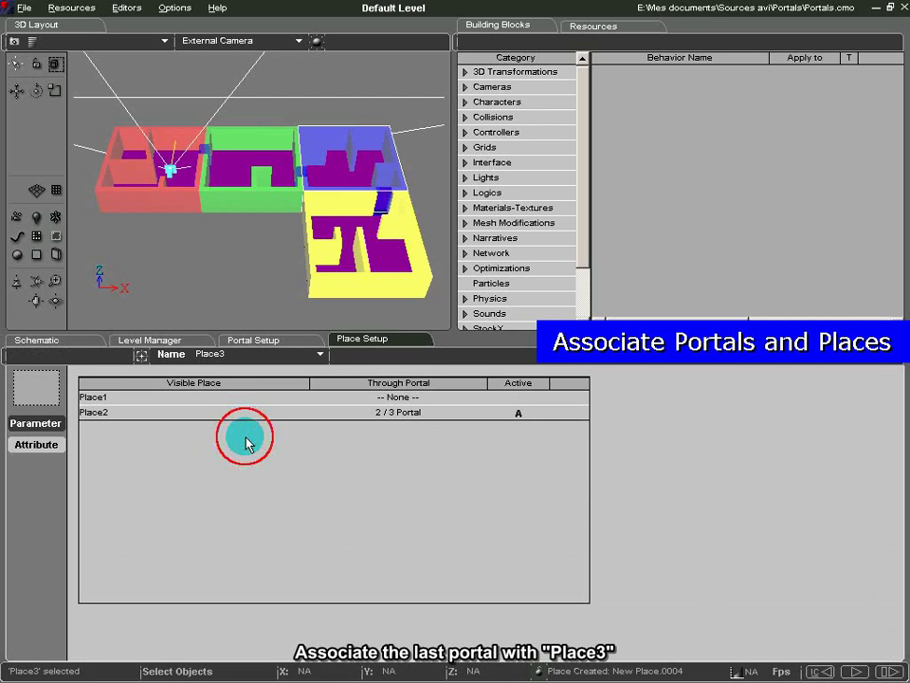
{"action": "left_click", "coordinate": [293, 397]}
{"action": "left_click", "coordinate": [302, 398]}
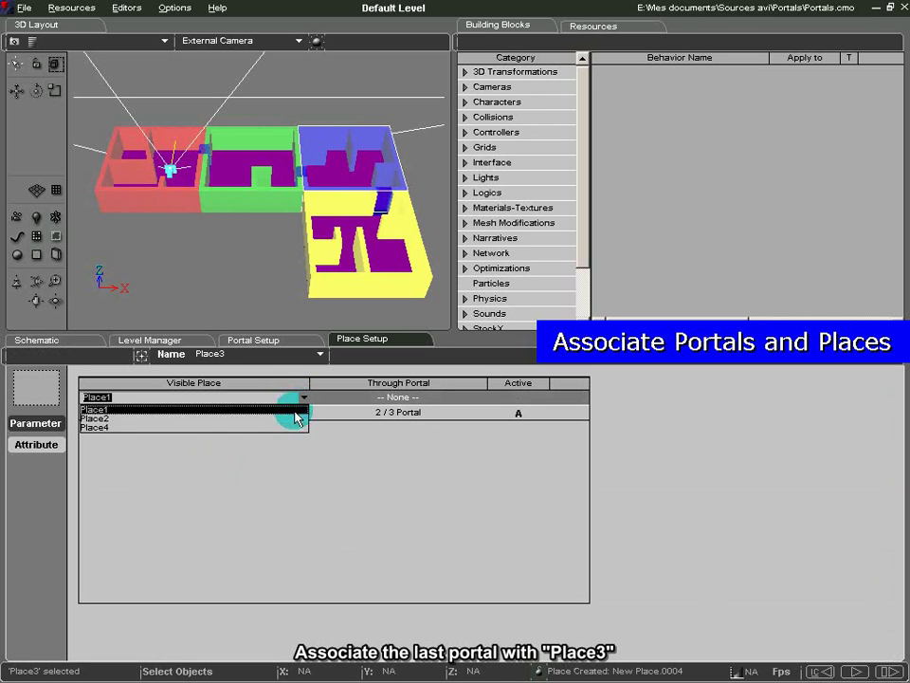
{"action": "left_click", "coordinate": [279, 428]}
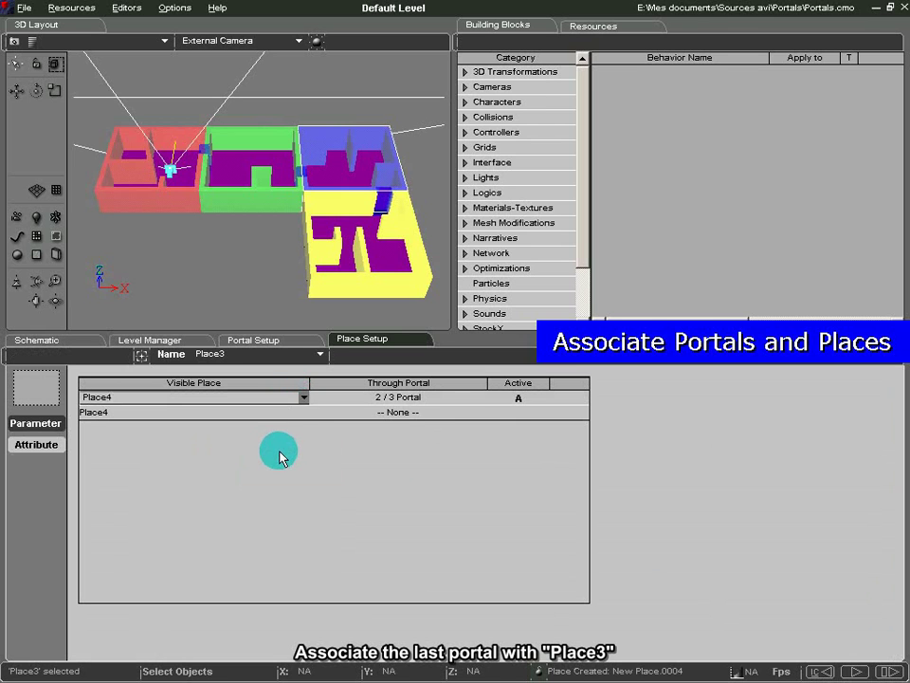
{"action": "left_click", "coordinate": [422, 414]}
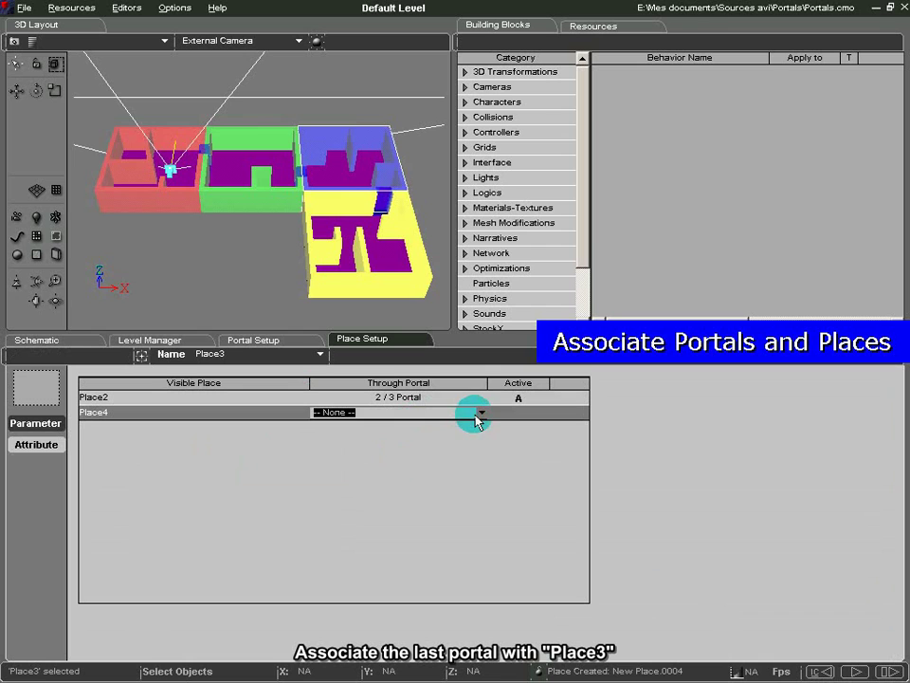
{"action": "left_click", "coordinate": [477, 413]}
{"action": "left_click", "coordinate": [455, 434]}
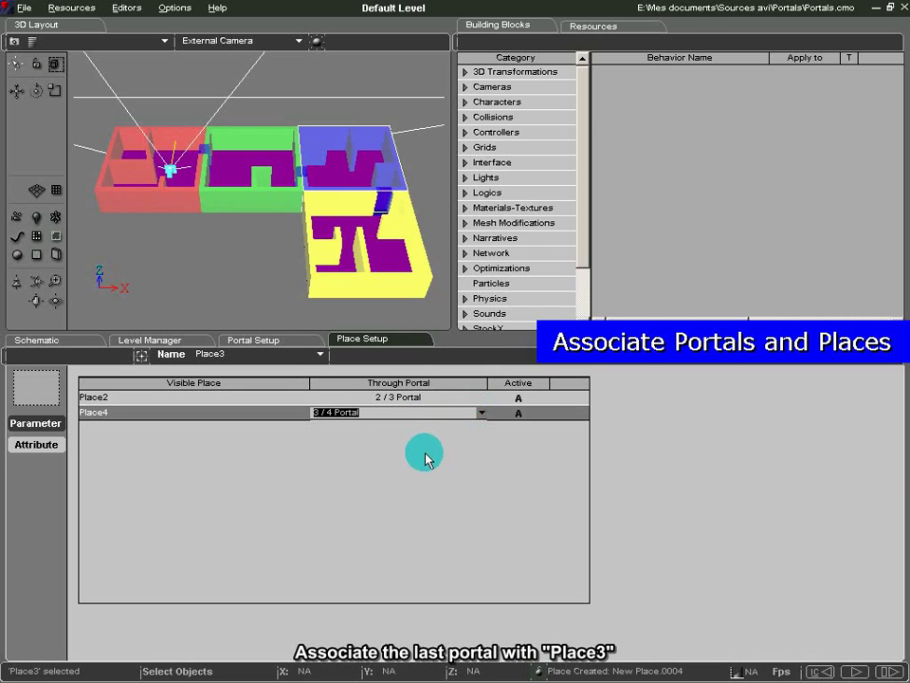
{"action": "left_click", "coordinate": [423, 455]}
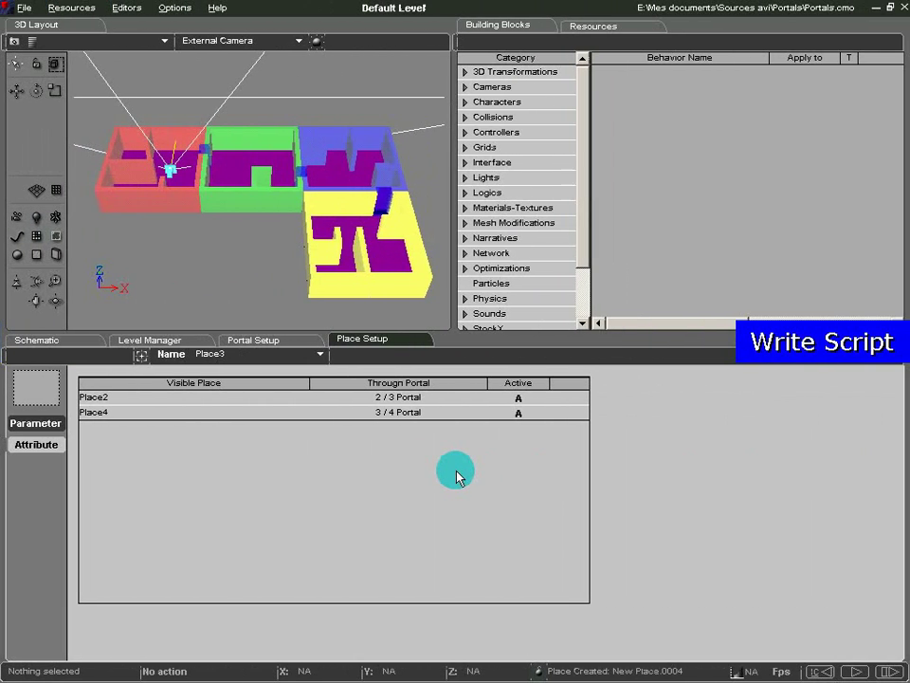
Put the Internal Camera into a new group named Cameras
{"action": "left_click", "coordinate": [154, 341]}
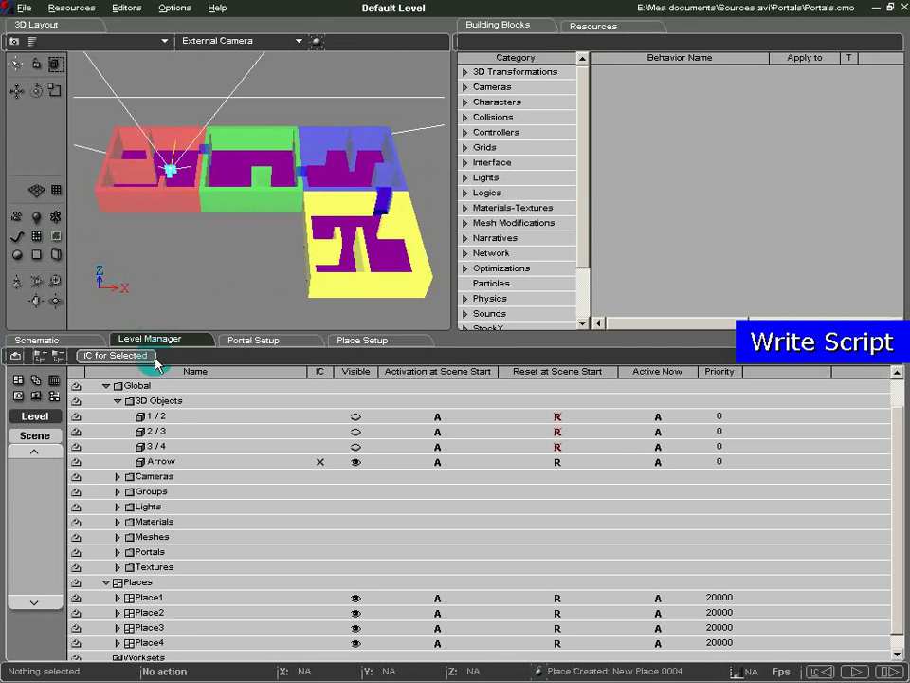
{"action": "left_click", "coordinate": [118, 477]}
{"action": "right_click", "coordinate": [146, 510]}
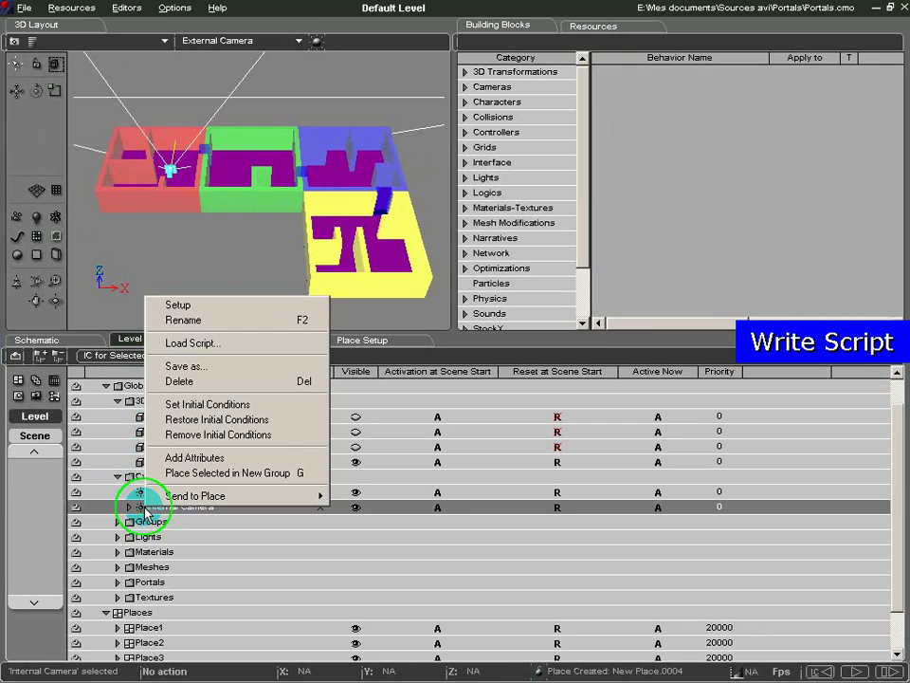
{"action": "left_click", "coordinate": [195, 473]}
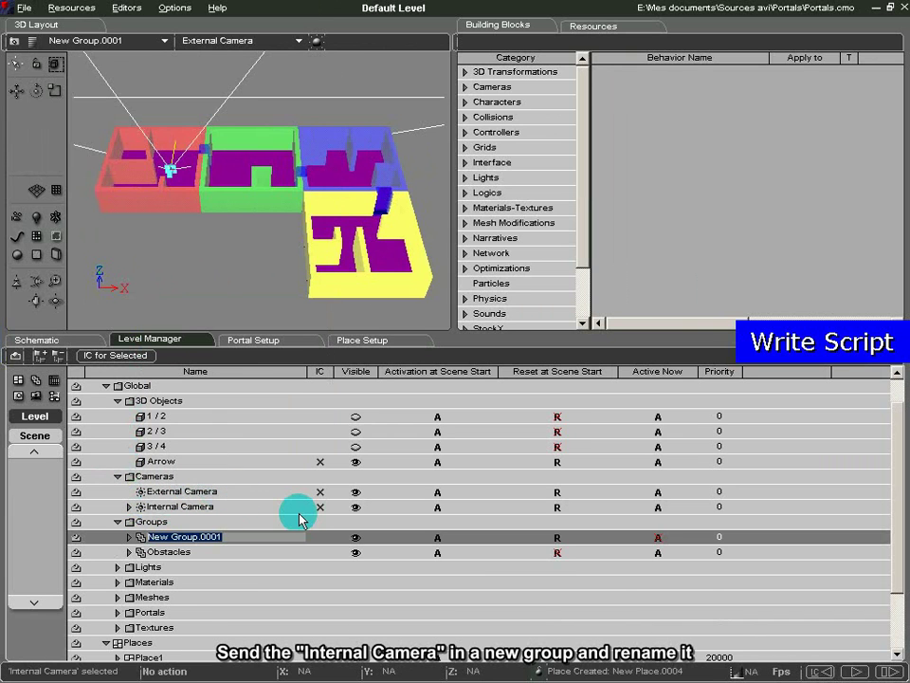
{"action": "type", "text": "Cameras"}
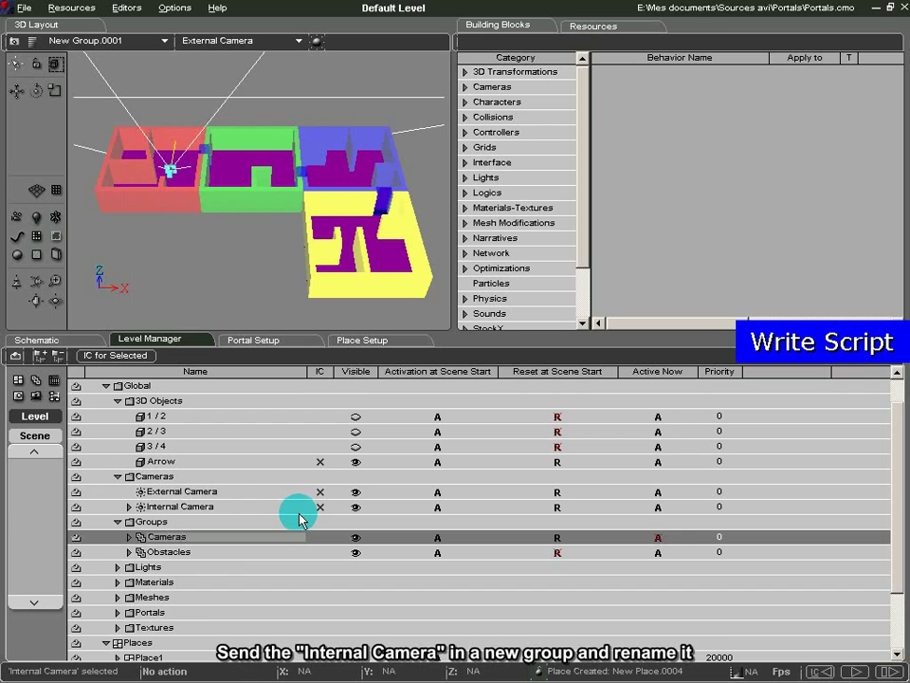
Open the Internal Camera Script in the schematic and rename it Internal Camera Portals
{"action": "left_click", "coordinate": [180, 513]}
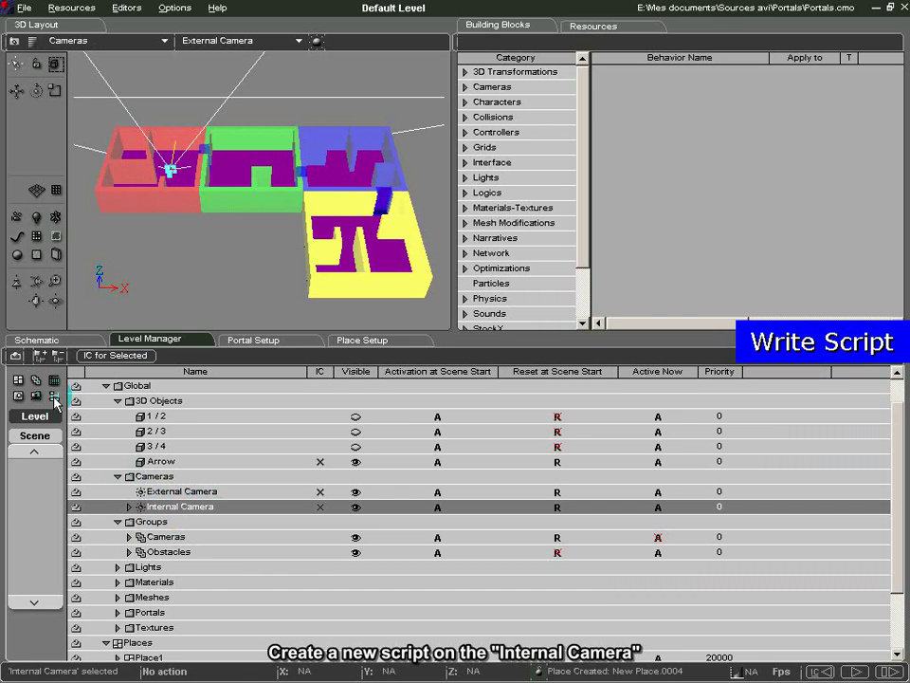
{"action": "left_click", "coordinate": [129, 506]}
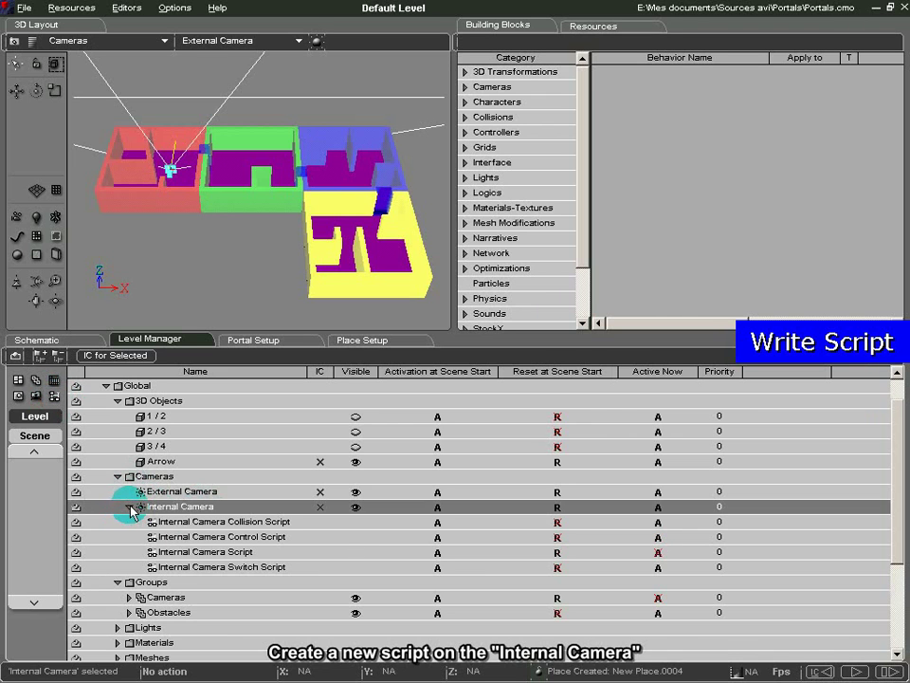
{"action": "double_click", "coordinate": [225, 552]}
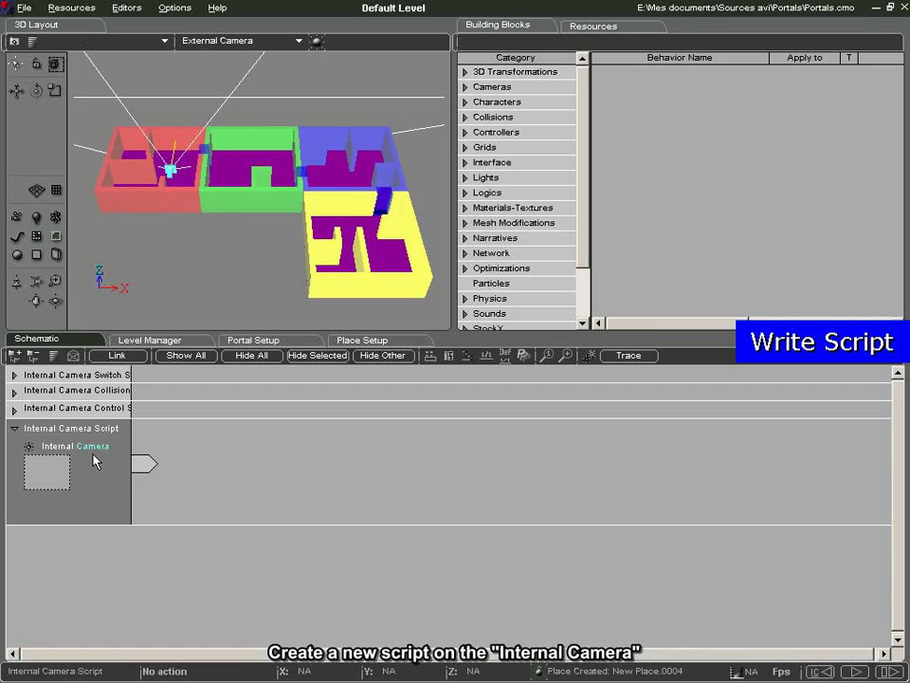
{"action": "right_click", "coordinate": [92, 457]}
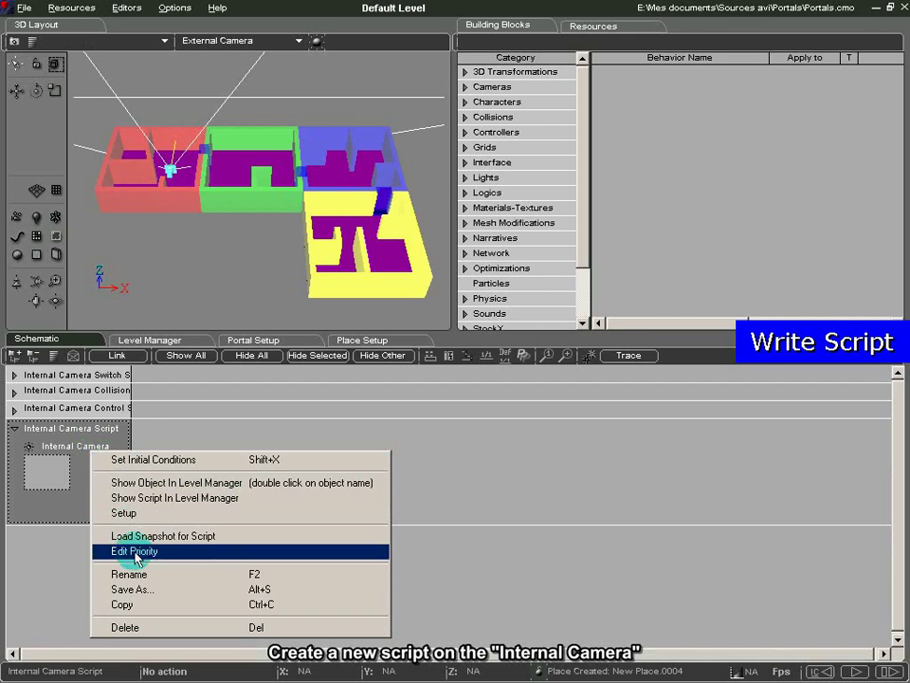
{"action": "left_click", "coordinate": [147, 574]}
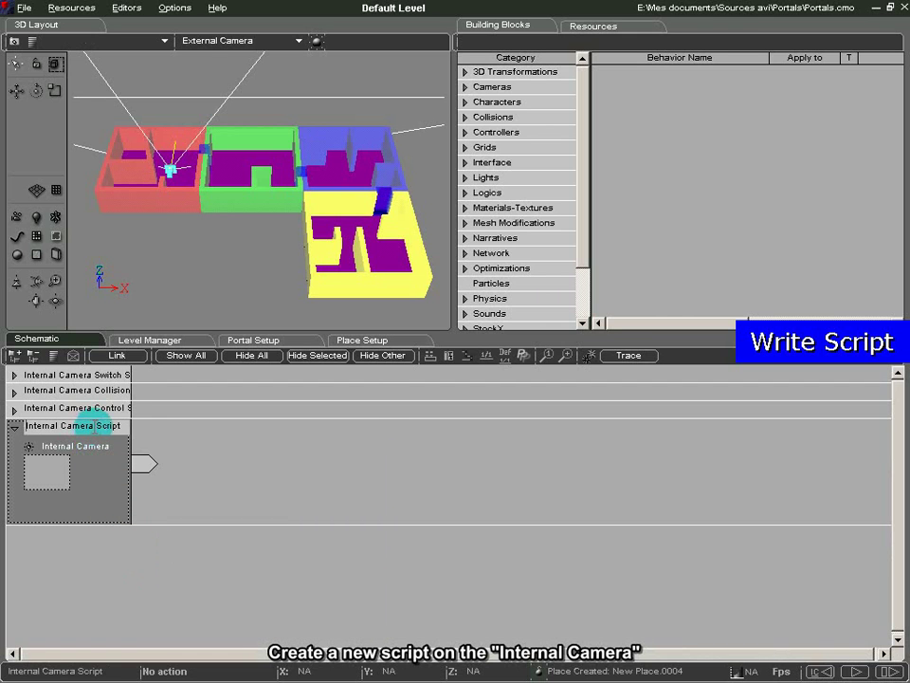
{"action": "left_click", "coordinate": [177, 452]}
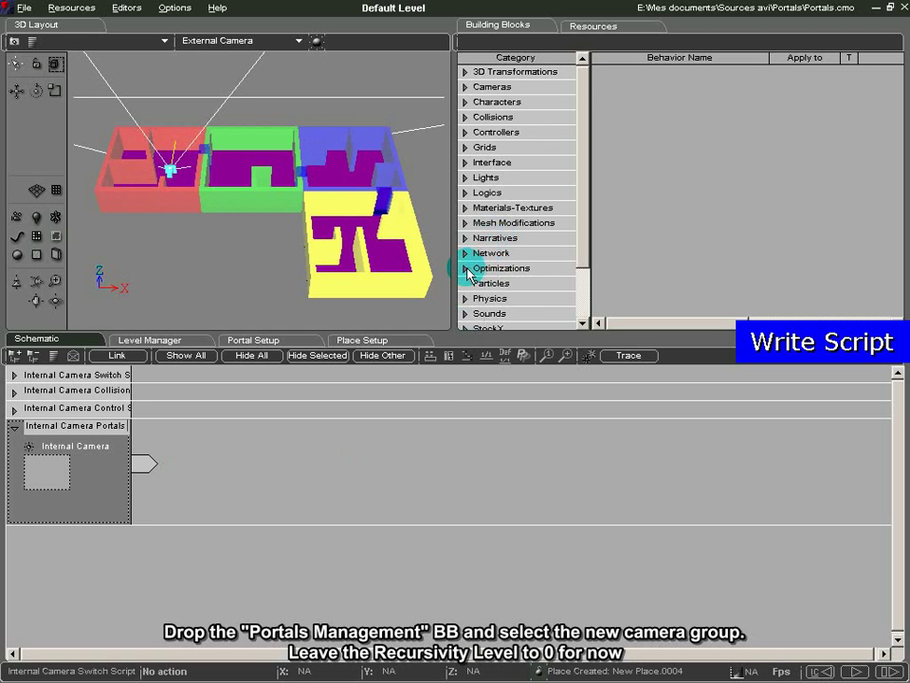
Add Portals Management from Optimizations > Portals to the script and link it from Start
{"action": "left_click", "coordinate": [466, 269]}
{"action": "left_click", "coordinate": [499, 299]}
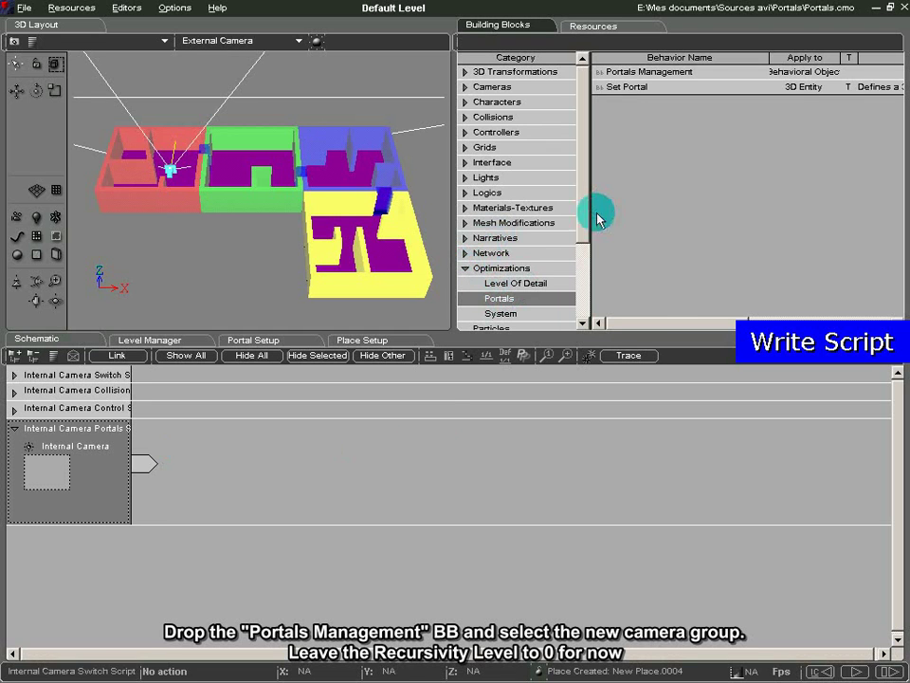
{"action": "left_click_drag", "start_coordinate": [648, 76], "coordinate": [229, 487]}
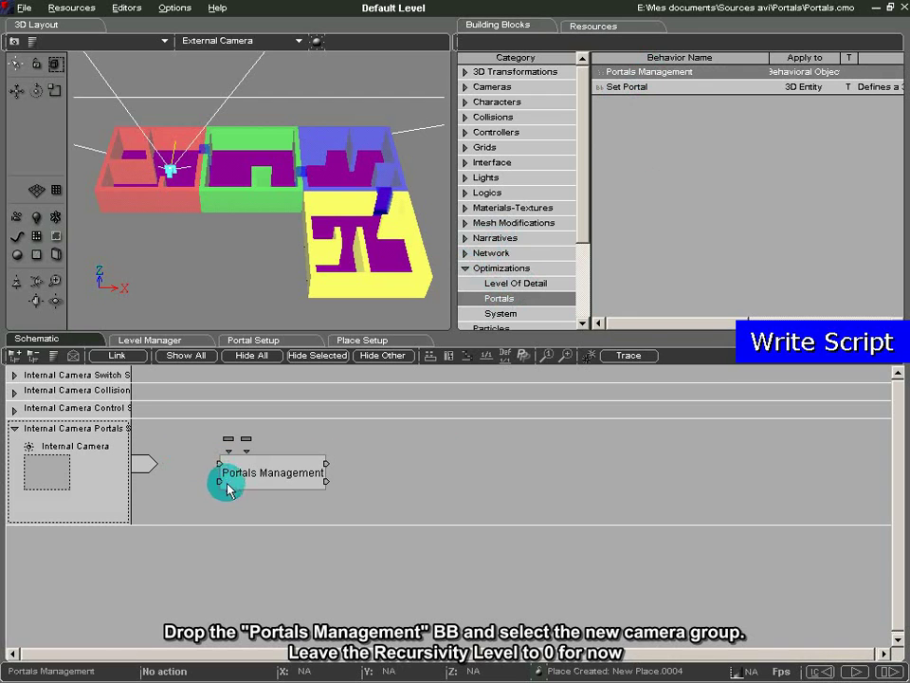
{"action": "left_click", "coordinate": [190, 504]}
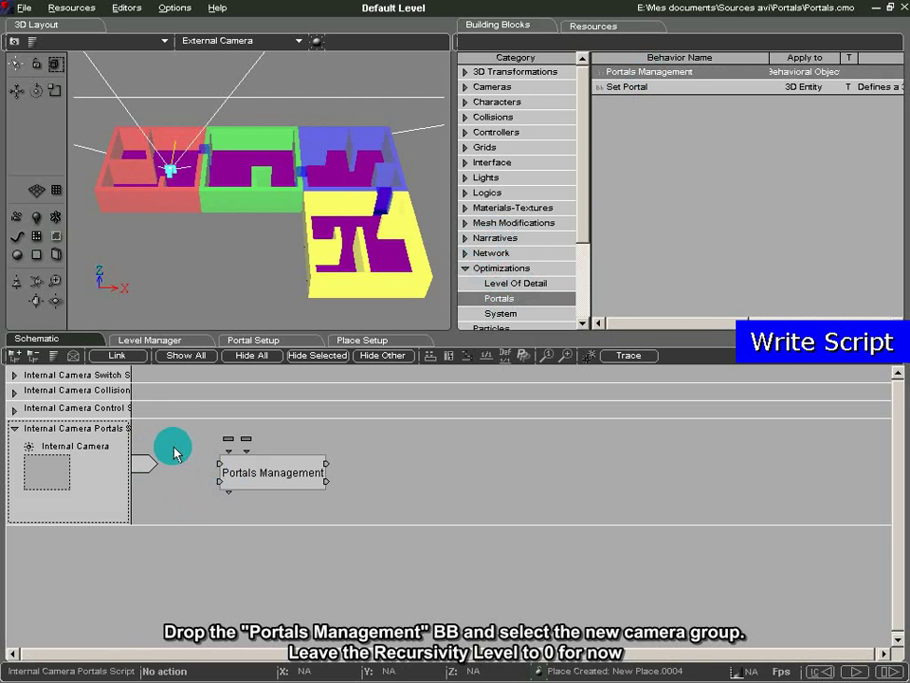
{"action": "left_click", "coordinate": [142, 463]}
{"action": "left_click_drag", "start_coordinate": [155, 468], "coordinate": [224, 470]}
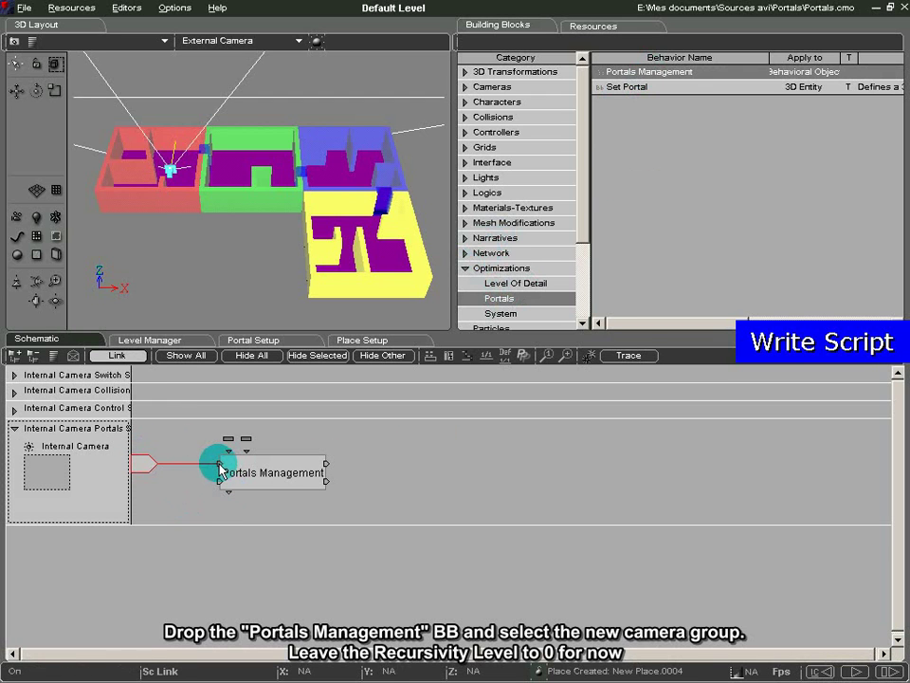
Set the Portals Management Cameras parameter to the Cameras group
{"action": "right_click", "coordinate": [243, 470]}
{"action": "left_click", "coordinate": [262, 480]}
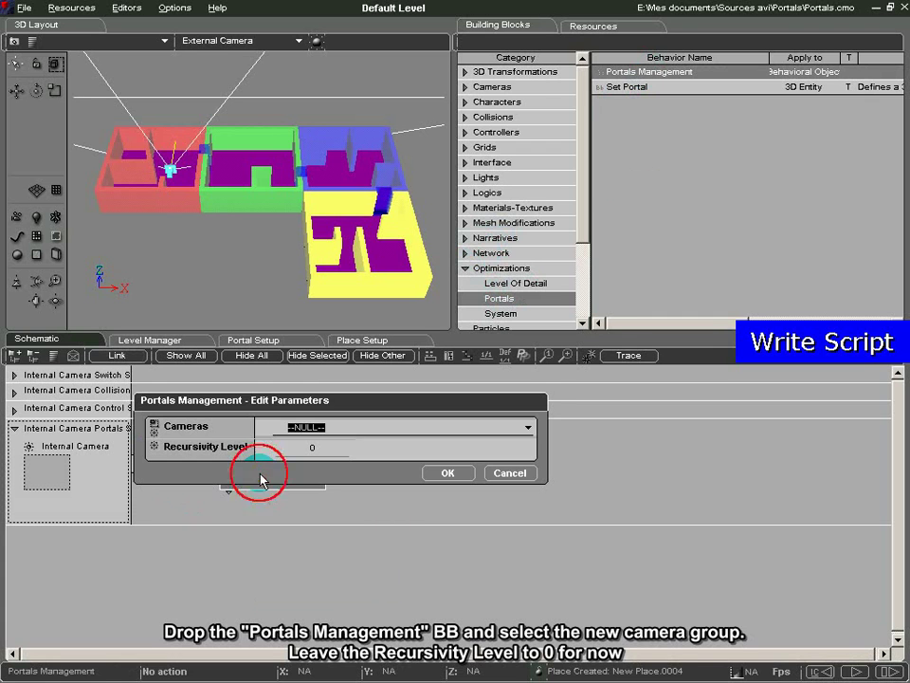
{"action": "left_click", "coordinate": [529, 429]}
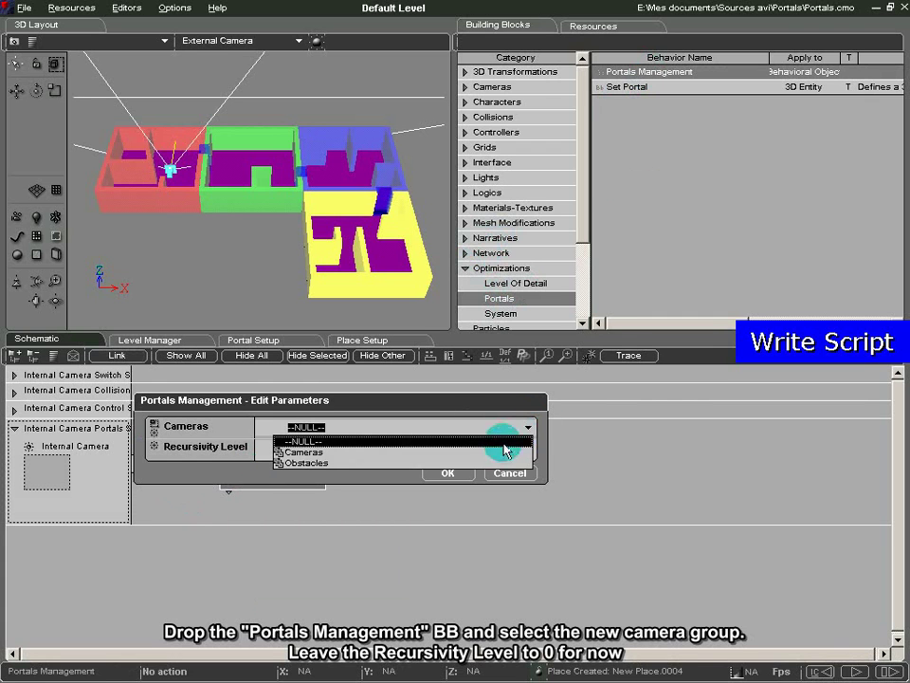
{"action": "left_click", "coordinate": [502, 452]}
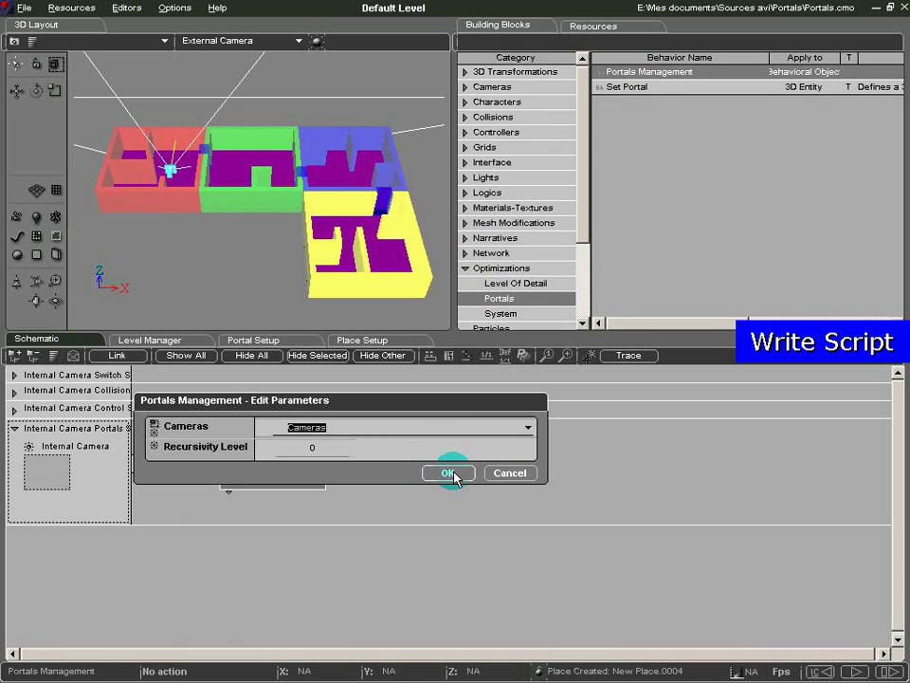
{"action": "left_click", "coordinate": [452, 473]}
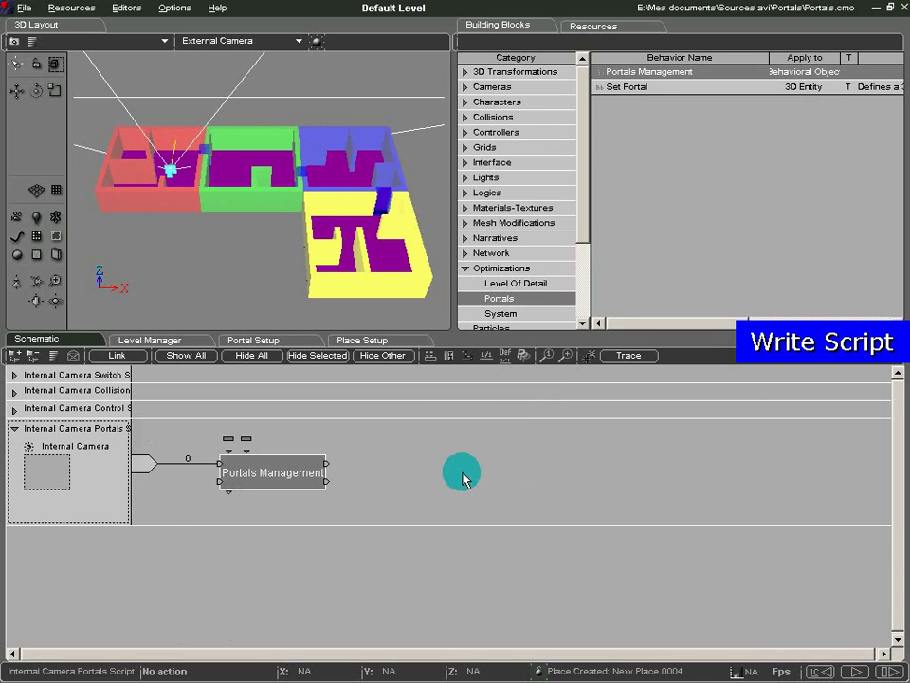
Reset and play the level, walk the camera with arrow keys, then switch to external view
{"action": "left_click", "coordinate": [817, 671]}
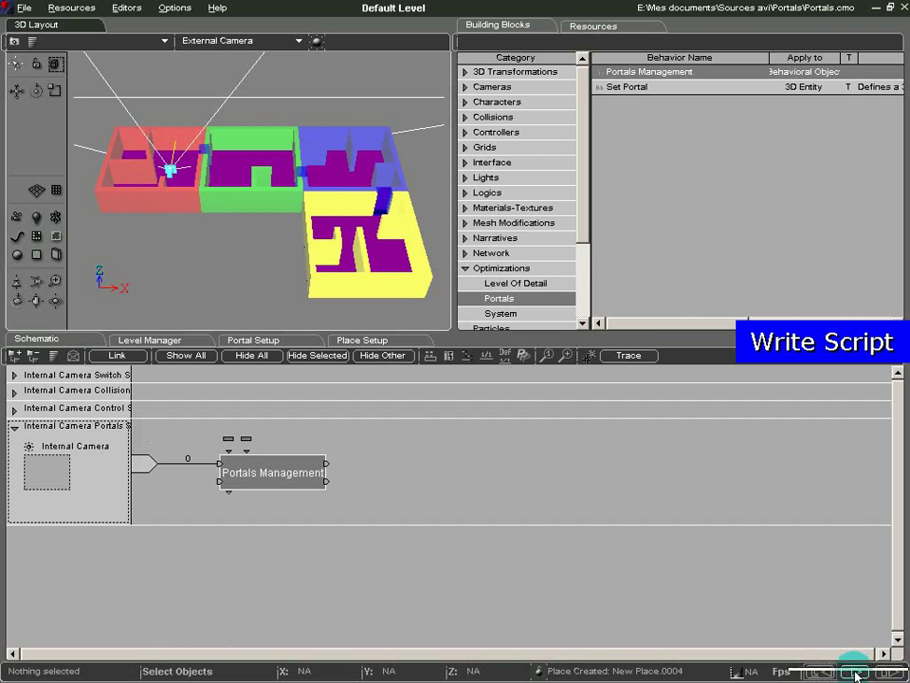
{"action": "left_click", "coordinate": [855, 672]}
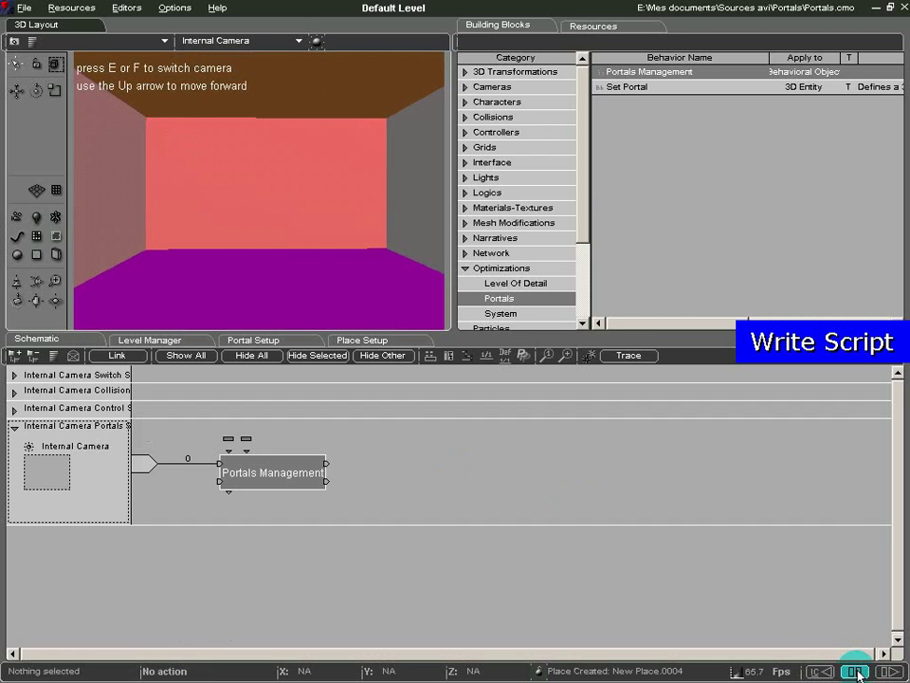
{"action": "key", "text": "Up"}
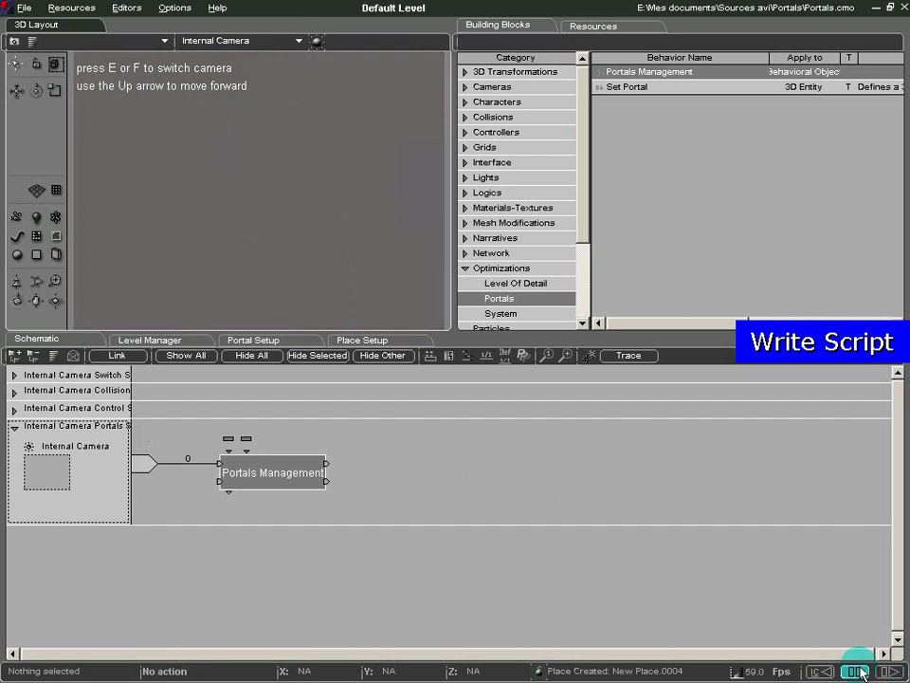
{"action": "key", "text": "Up"}
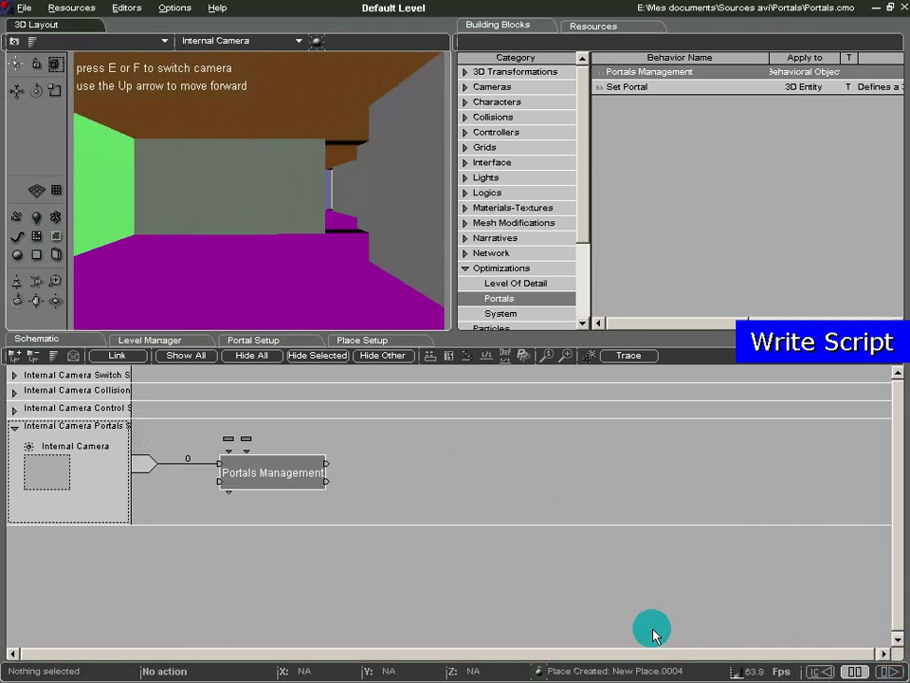
{"action": "key", "text": "Left"}
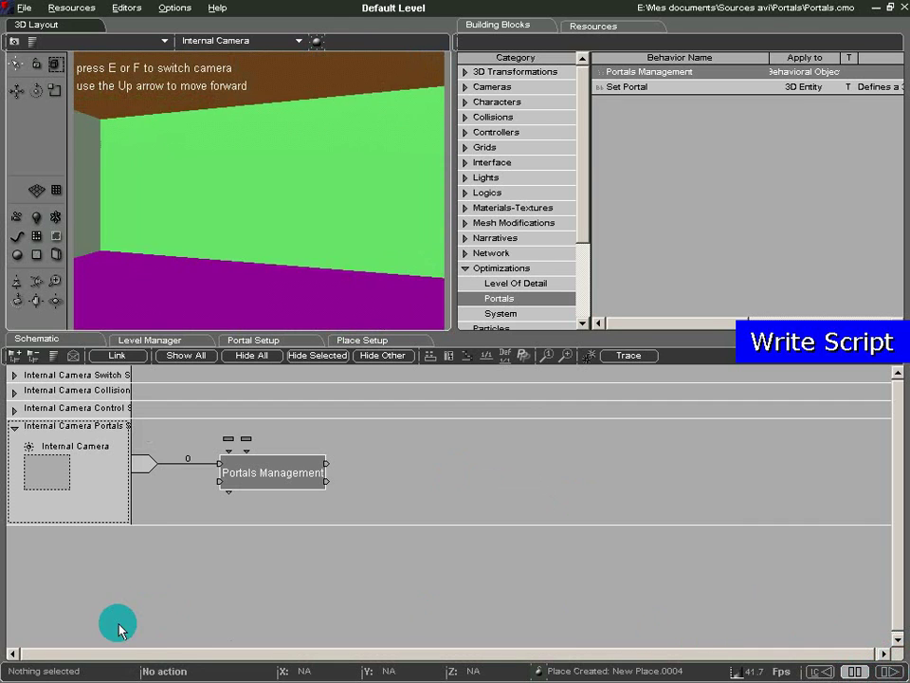
{"action": "key", "text": "e"}
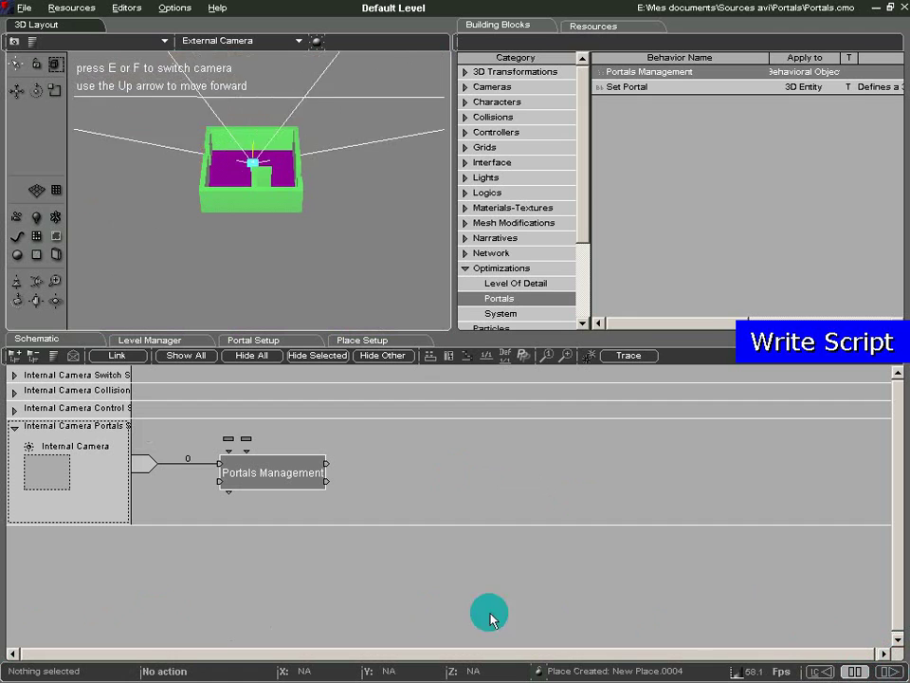
{"action": "key", "text": "Right"}
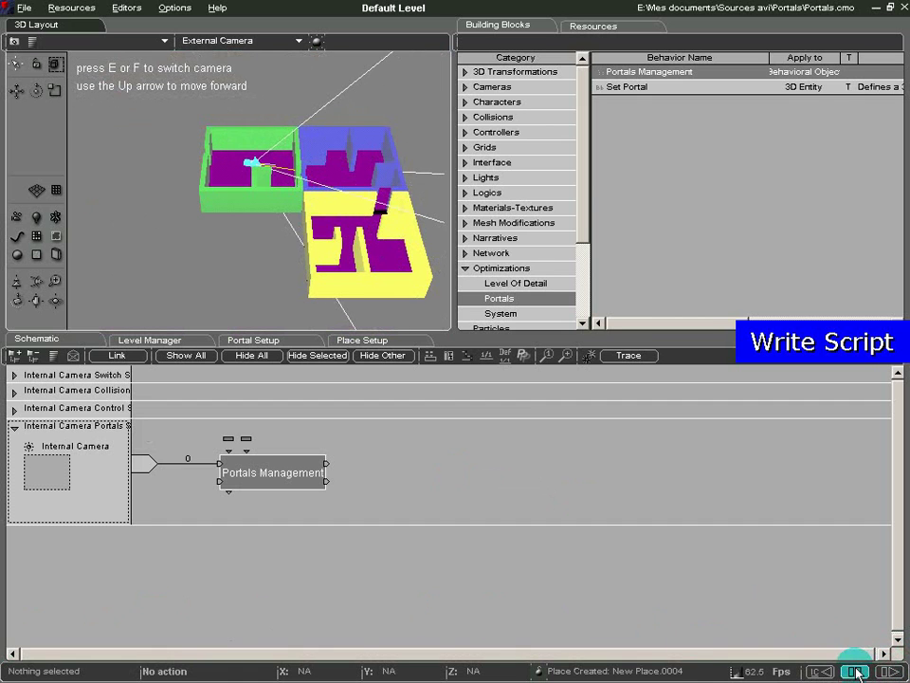
Stop playback and review the Portals Management parameters, recursivity level 1 on Cameras
{"action": "left_click", "coordinate": [891, 671]}
{"action": "right_click", "coordinate": [265, 477]}
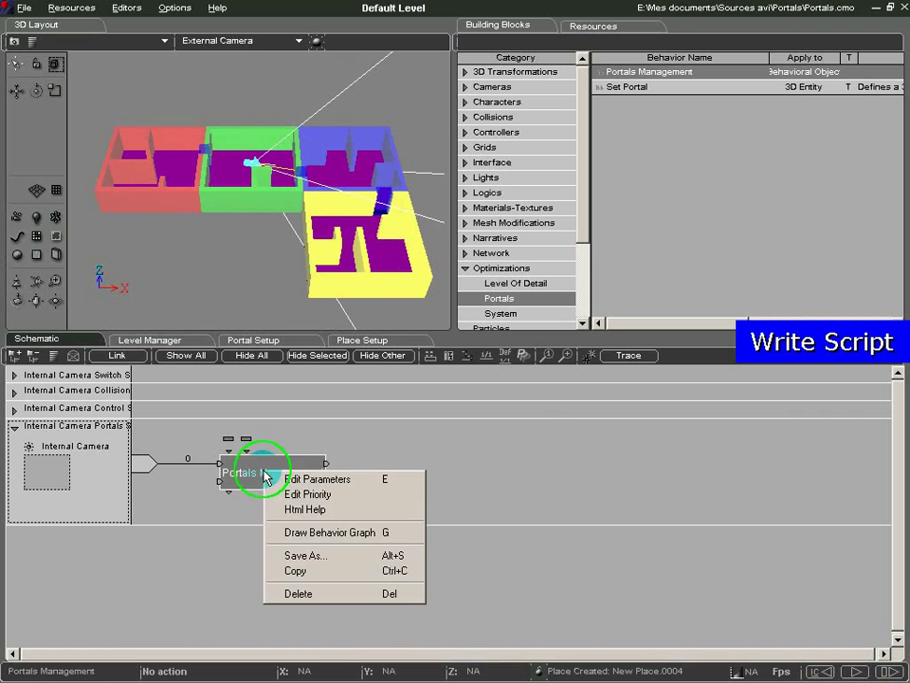
{"action": "left_click", "coordinate": [275, 480]}
{"action": "left_click", "coordinate": [336, 452]}
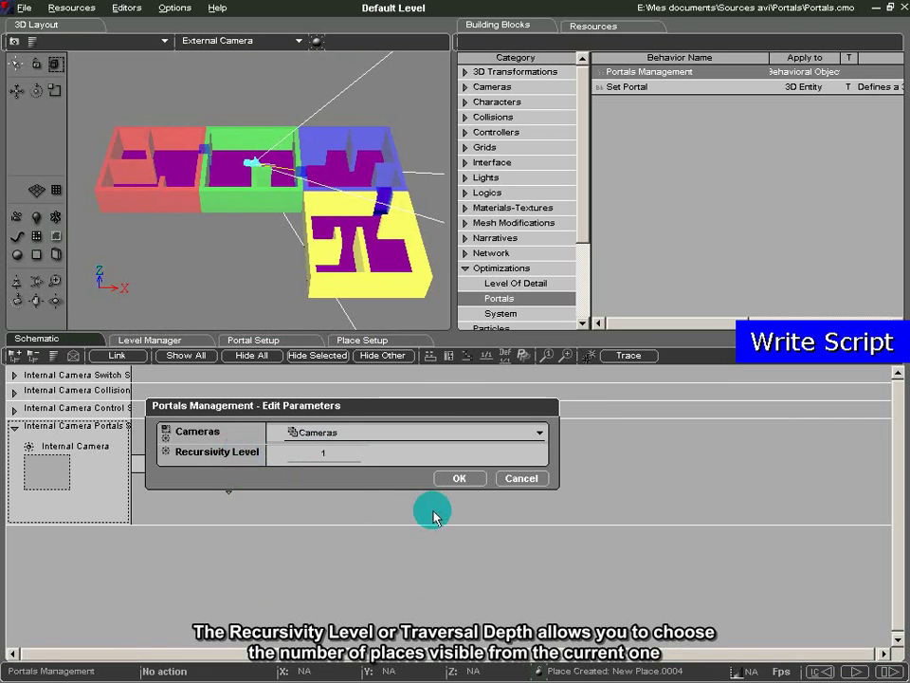
{"action": "left_click", "coordinate": [464, 481]}
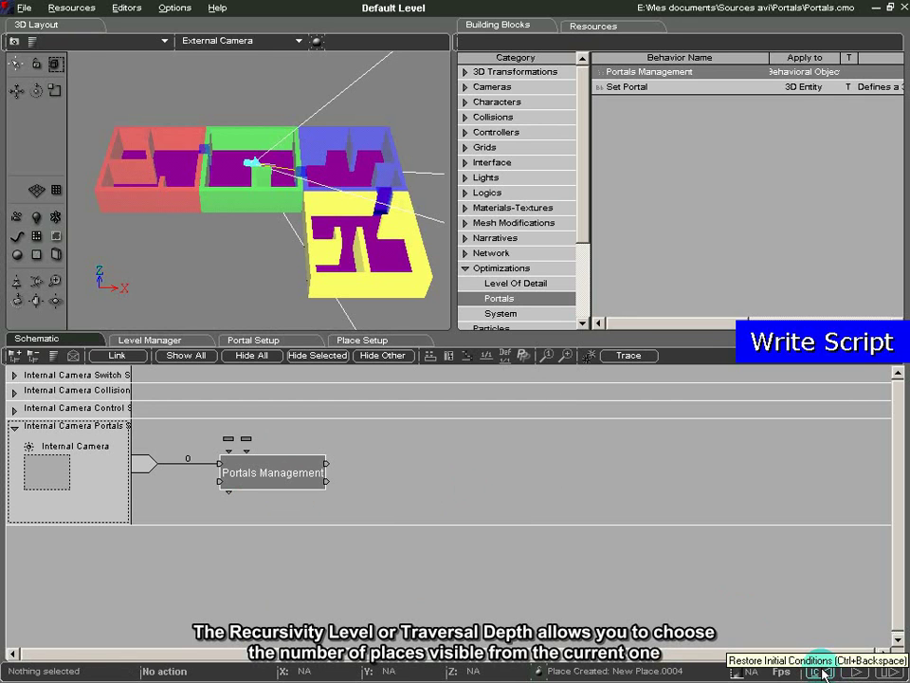
Reset and replay the level, walking into the green room and switching to external view
{"action": "left_click", "coordinate": [821, 672]}
{"action": "left_click", "coordinate": [850, 672]}
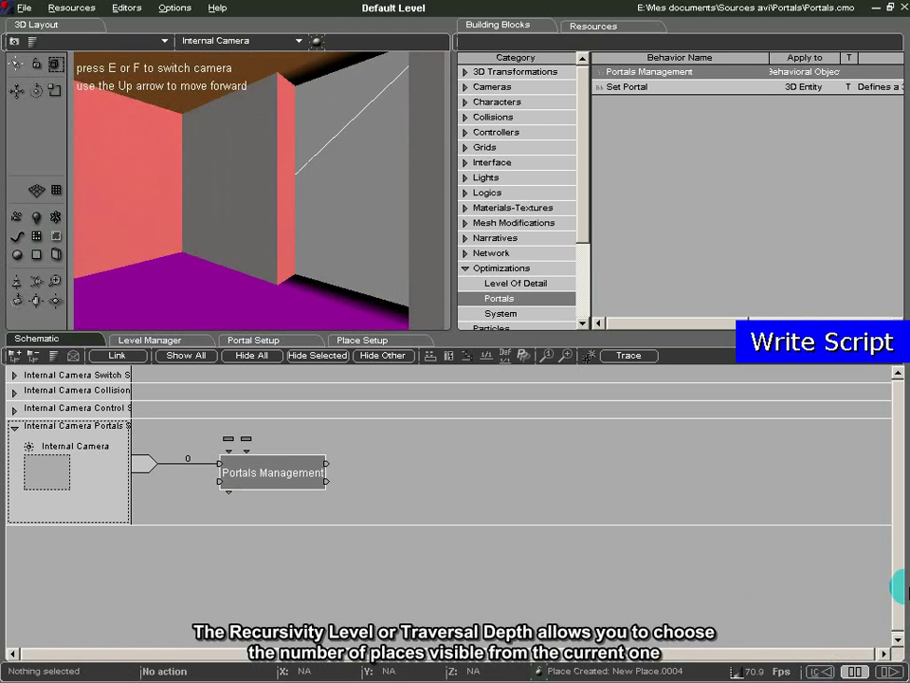
{"action": "key", "text": "Up"}
{"action": "key", "text": "Up"}
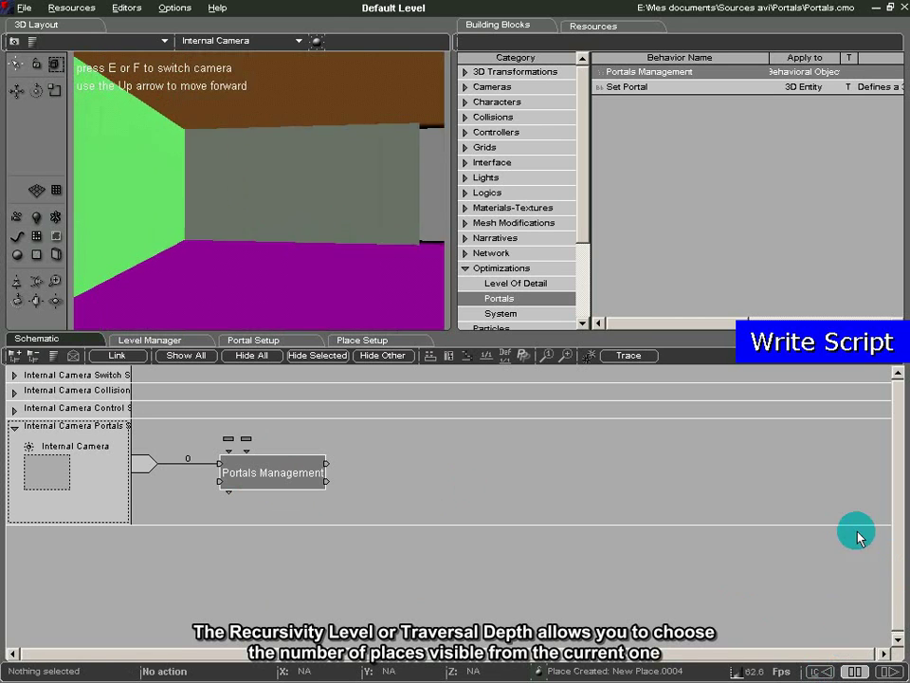
{"action": "key", "text": "Up"}
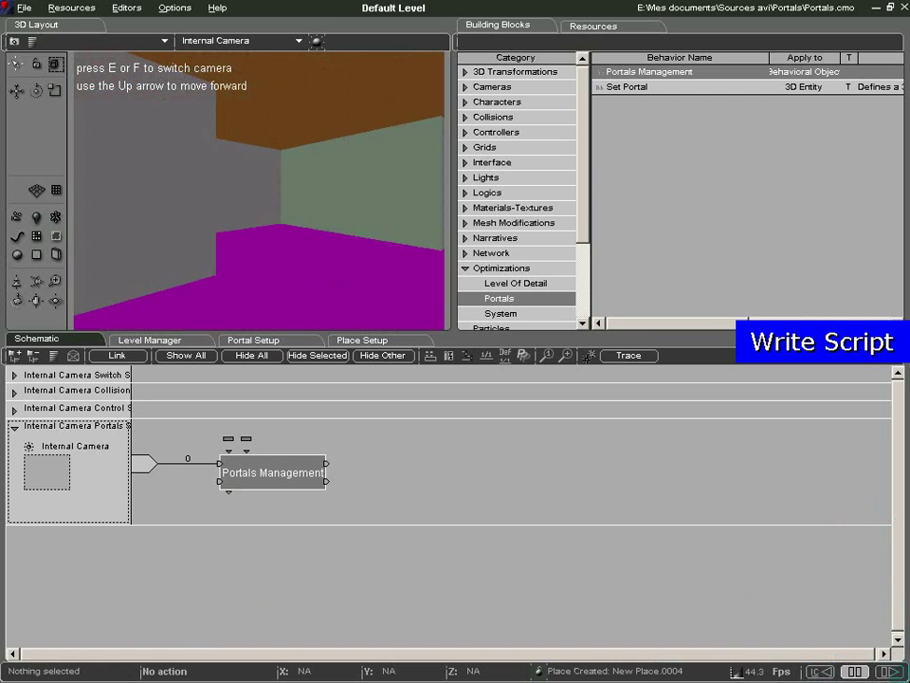
{"action": "key", "text": "e"}
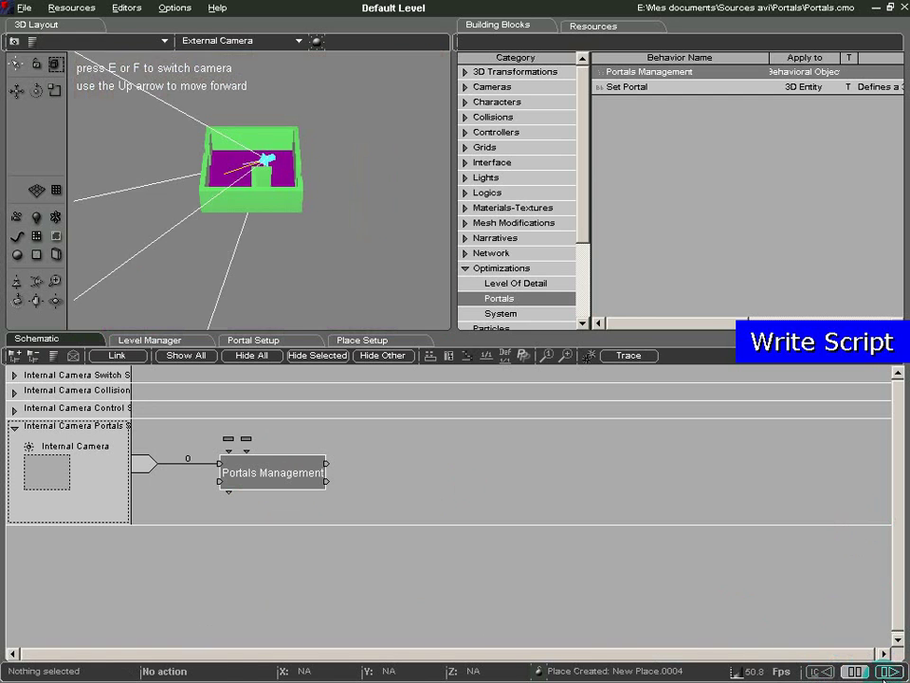
{"action": "key", "text": "Left"}
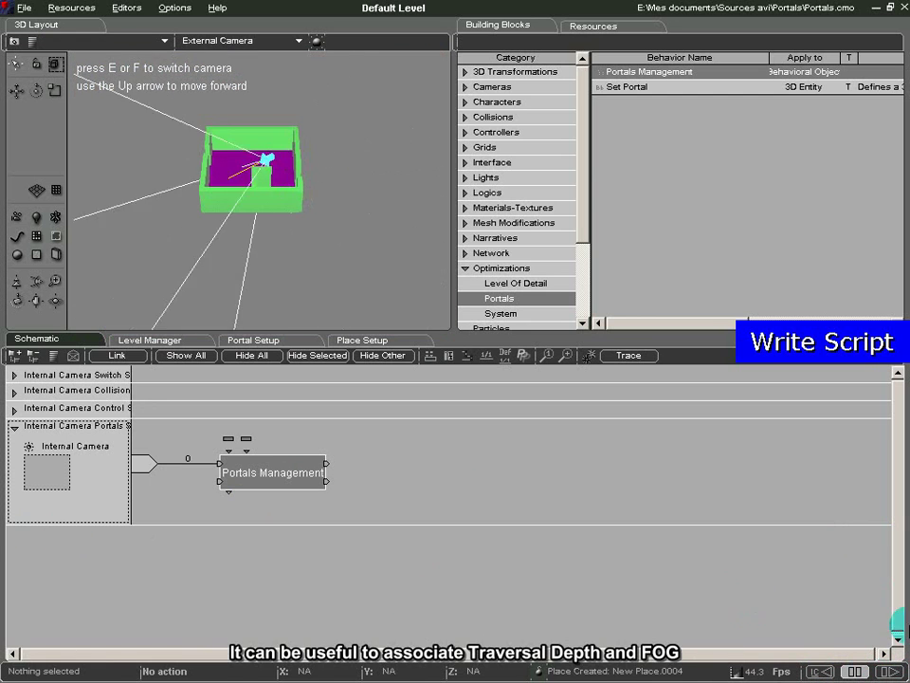
Stop the level and set the Portals Management block's Recursivity Level to 2
{"action": "left_click", "coordinate": [854, 672]}
{"action": "left_click", "coordinate": [318, 499]}
{"action": "right_click", "coordinate": [280, 479]}
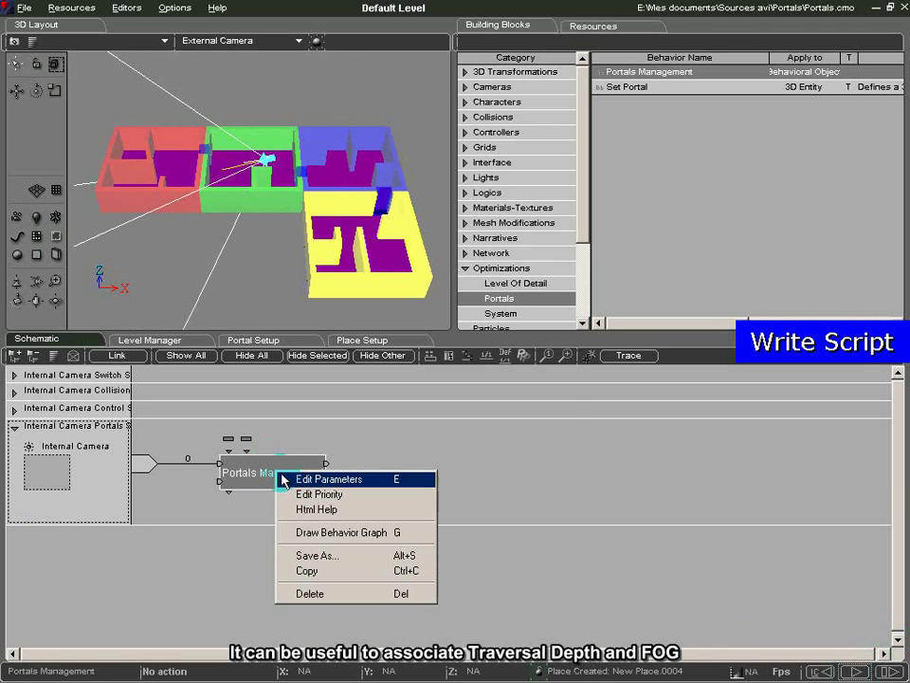
{"action": "left_click", "coordinate": [322, 479]}
{"action": "left_click", "coordinate": [344, 452]}
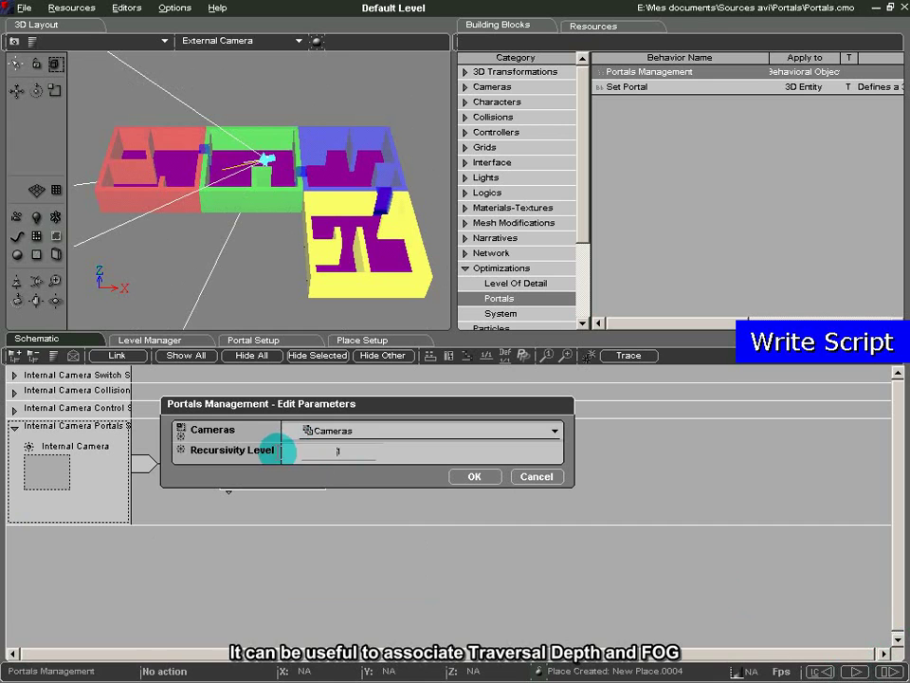
{"action": "type", "text": "2"}
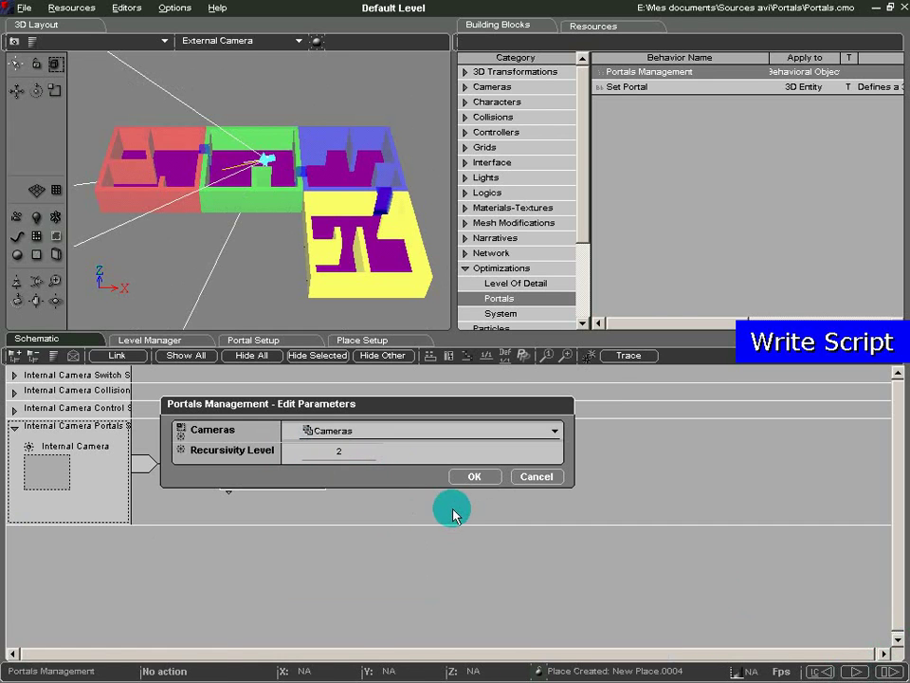
{"action": "left_click", "coordinate": [476, 477]}
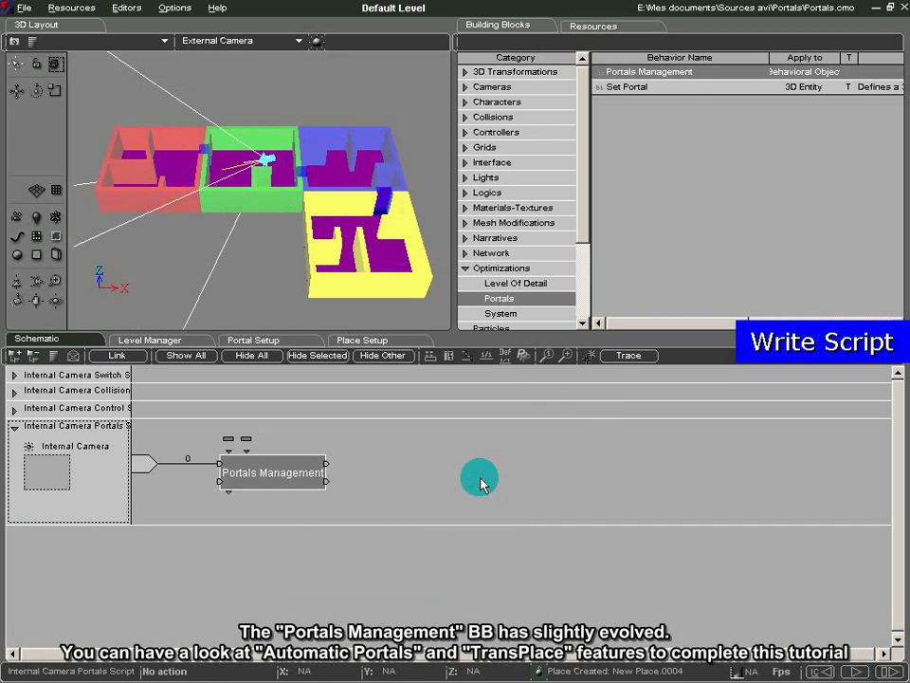
Restore initial conditions, replay the level, and walk the camera toward the corridor with the arrow keys
{"action": "left_click", "coordinate": [827, 673]}
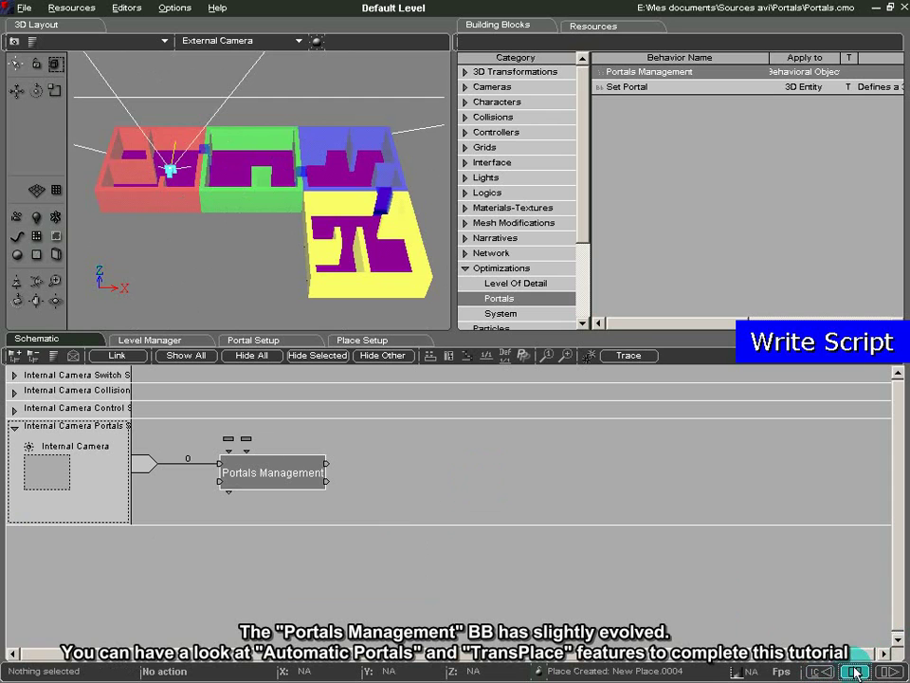
{"action": "left_click", "coordinate": [855, 671]}
{"action": "key", "text": "Right"}
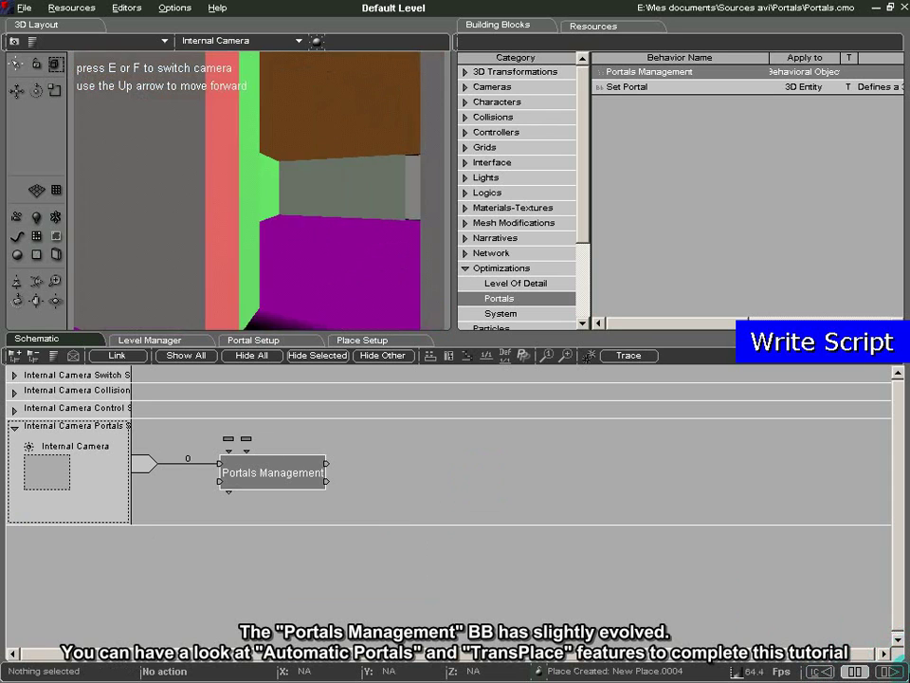
{"action": "key", "text": "Up"}
{"action": "key", "text": "Left"}
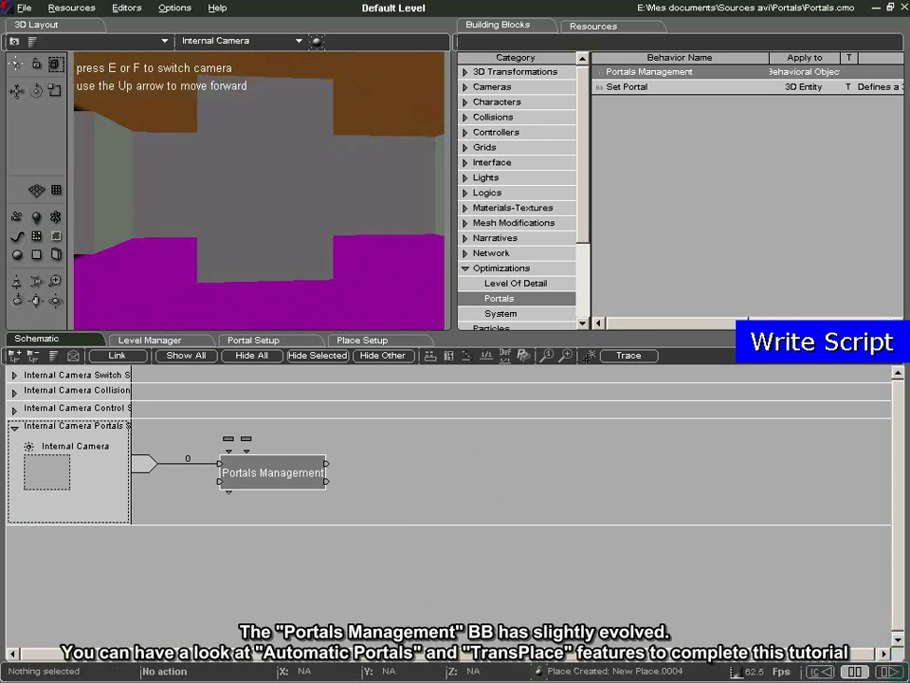